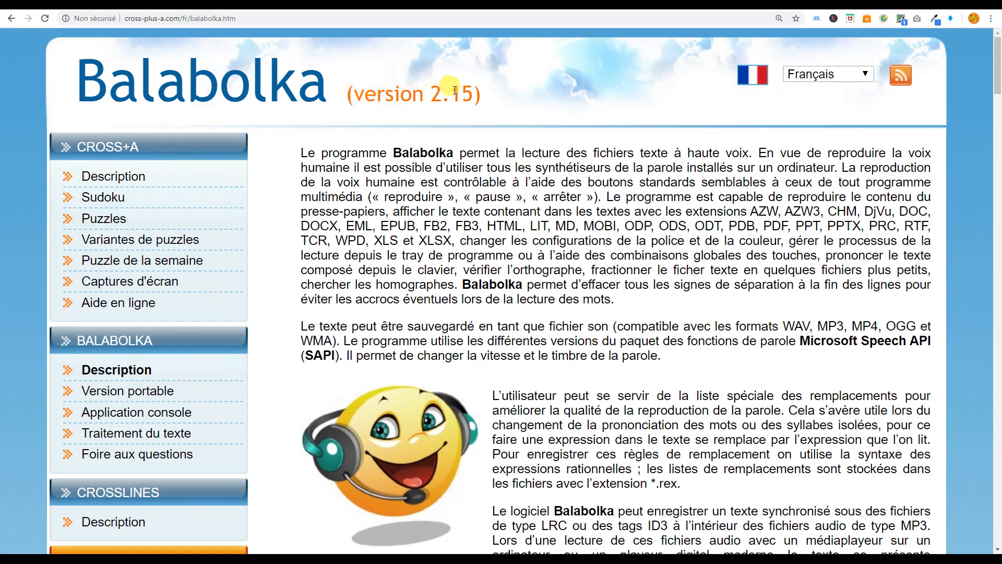
# - Search the web for "balabolka telecharger cross" and open the Cross+A site from the results
pyautogui.hotkey('alt', 'Left')
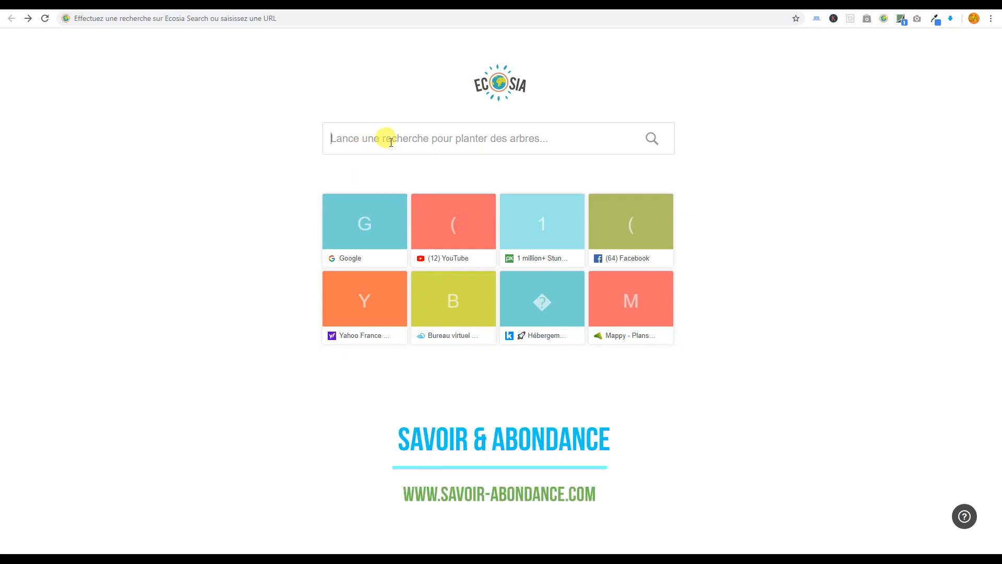
pyautogui.write('balabolka')
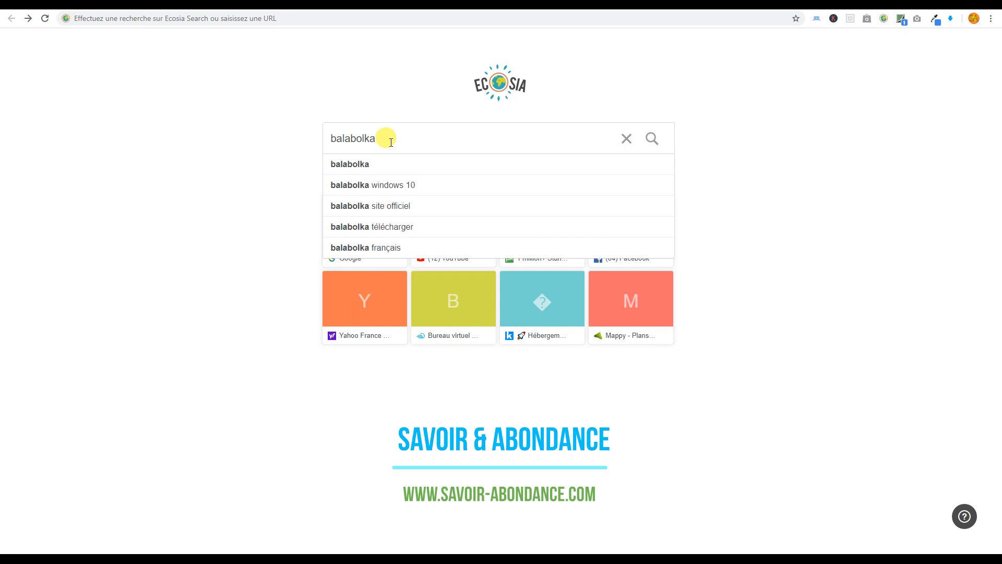
pyautogui.write(' telecharge')
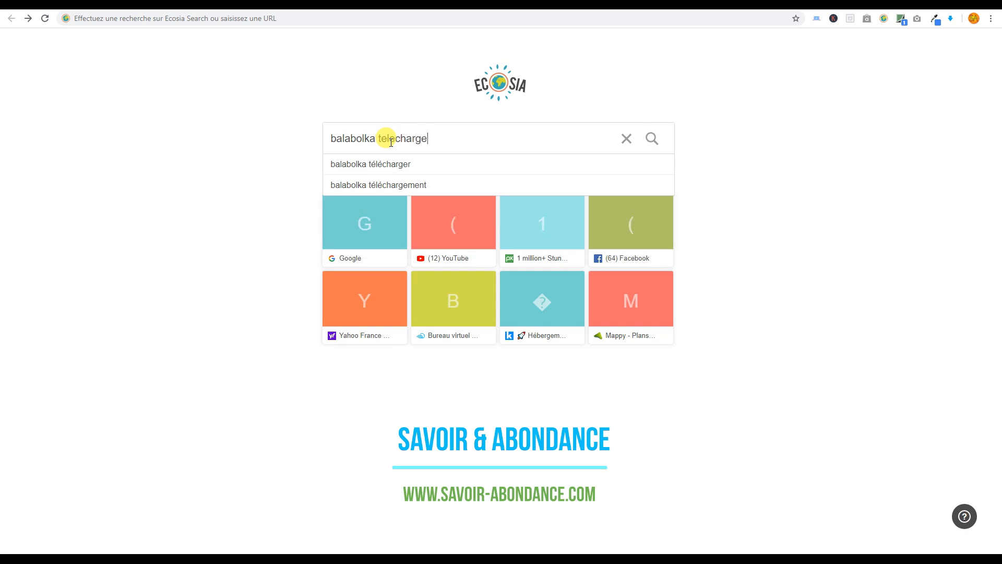
pyautogui.press('BackSpace')
pyautogui.write('er cross')
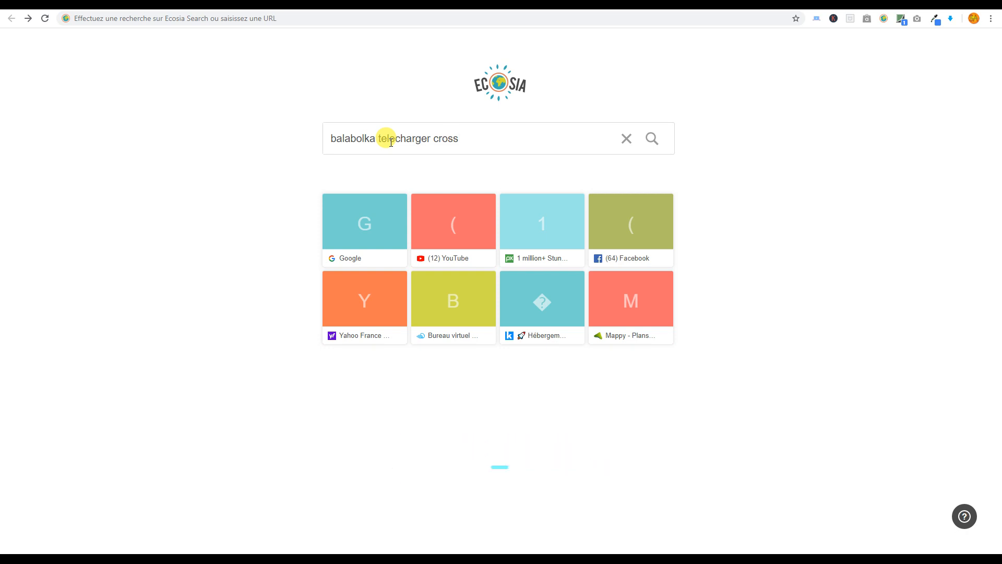
pyautogui.press('Return')
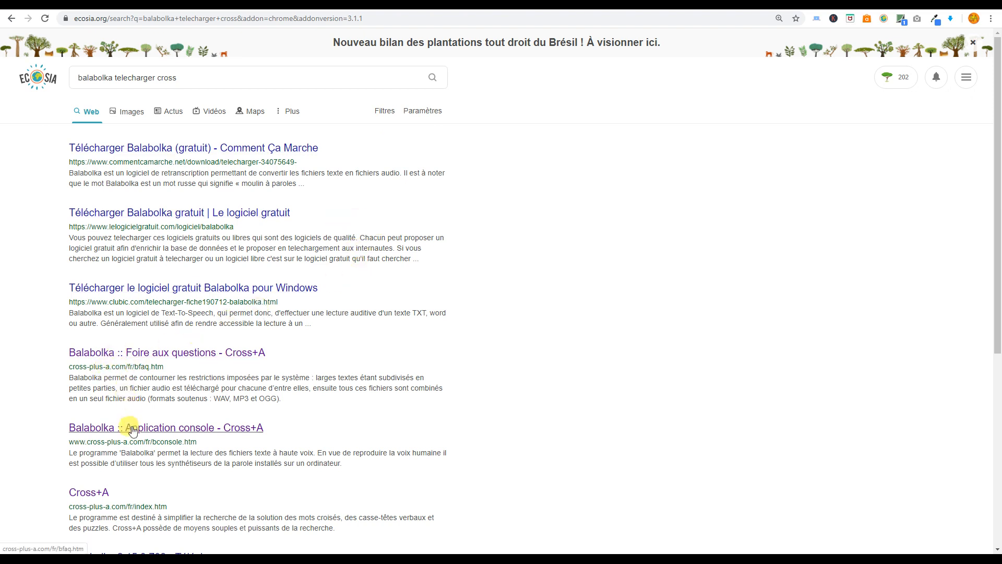
pyautogui.scroll(-1, 130, 508)
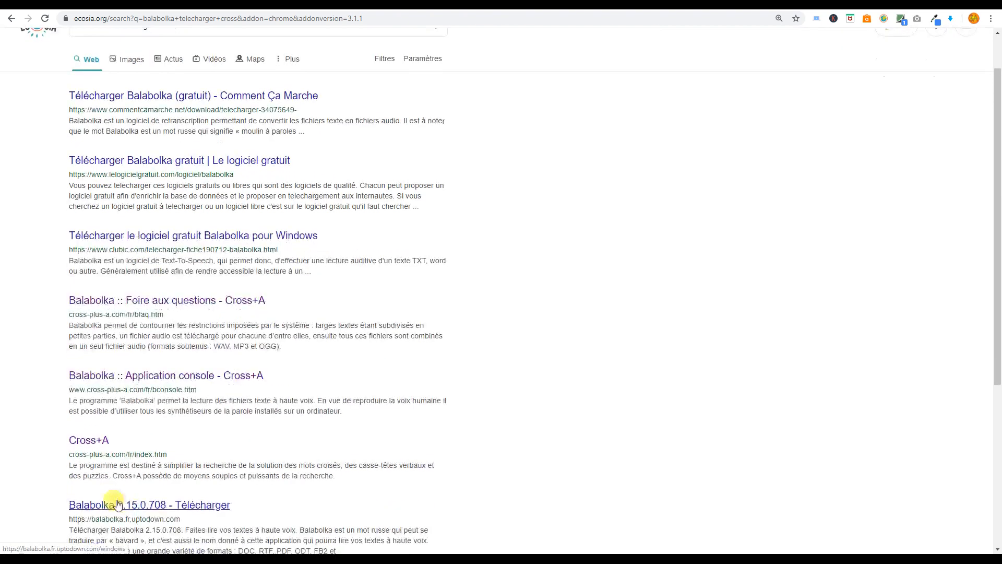
pyautogui.click(94, 441)
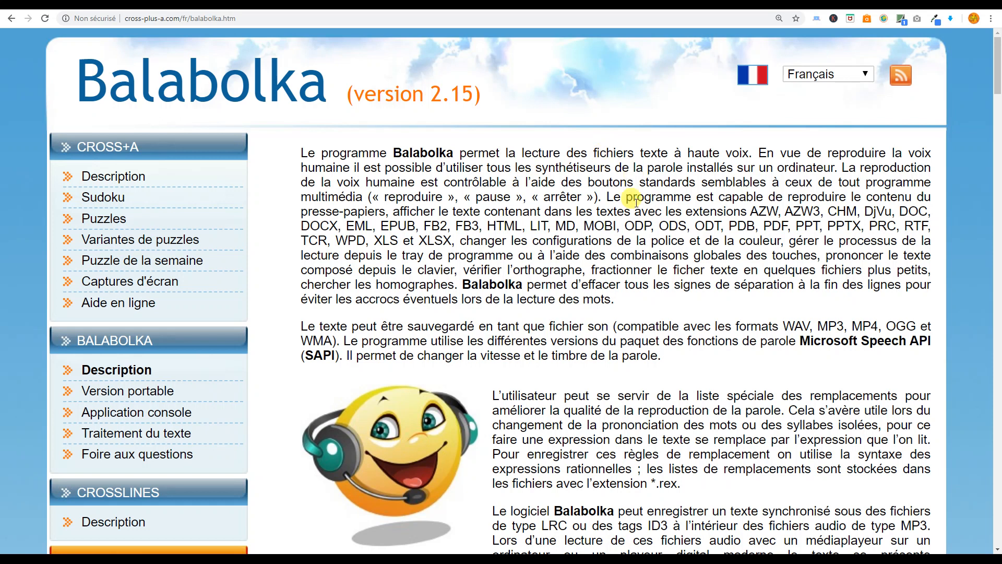
# - Download the standard Balabolka installation archive from the program's description page
pyautogui.scroll(-5, 726, 251)
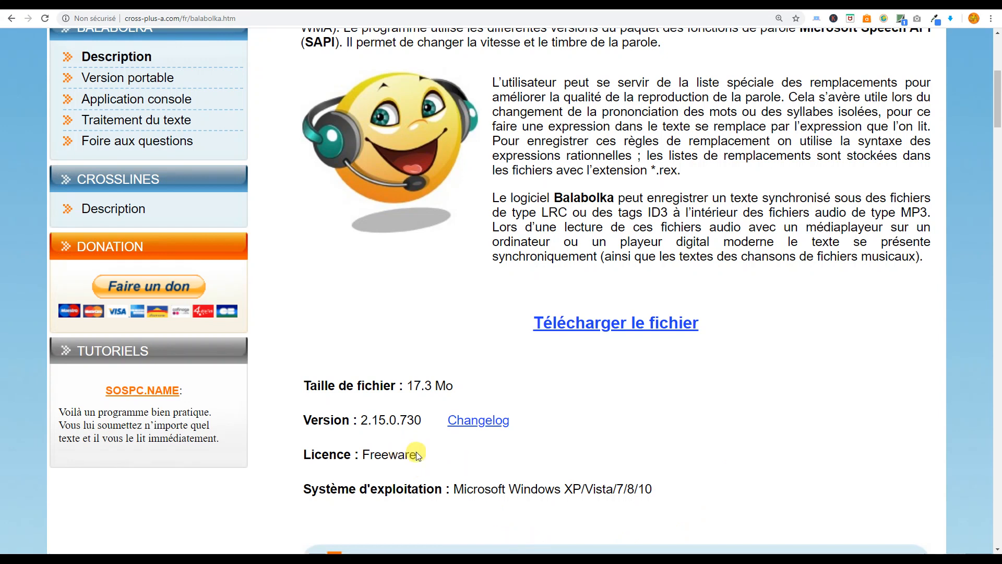
pyautogui.moveTo(423, 453); pyautogui.dragTo(361, 452)
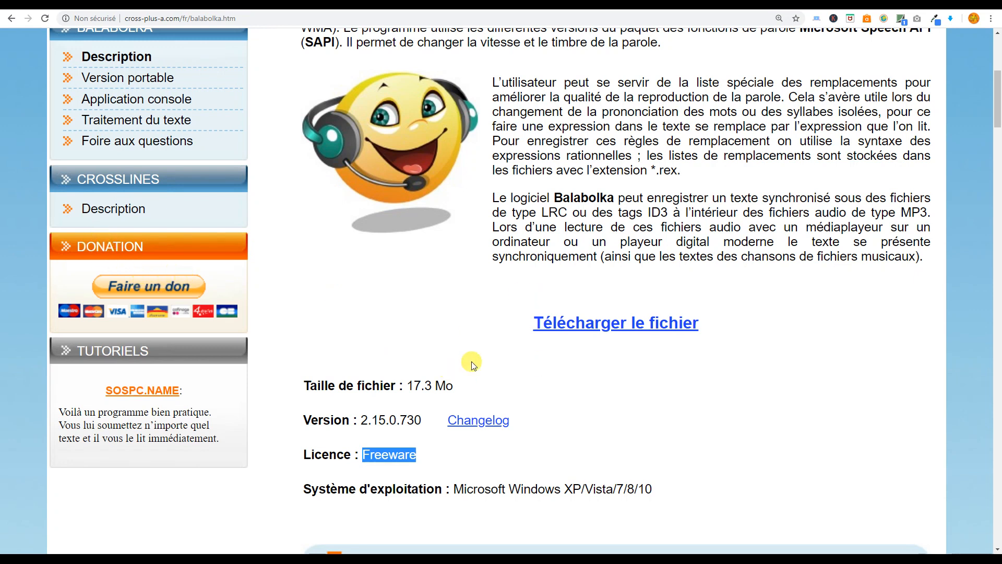
pyautogui.scroll(-1, 478, 420)
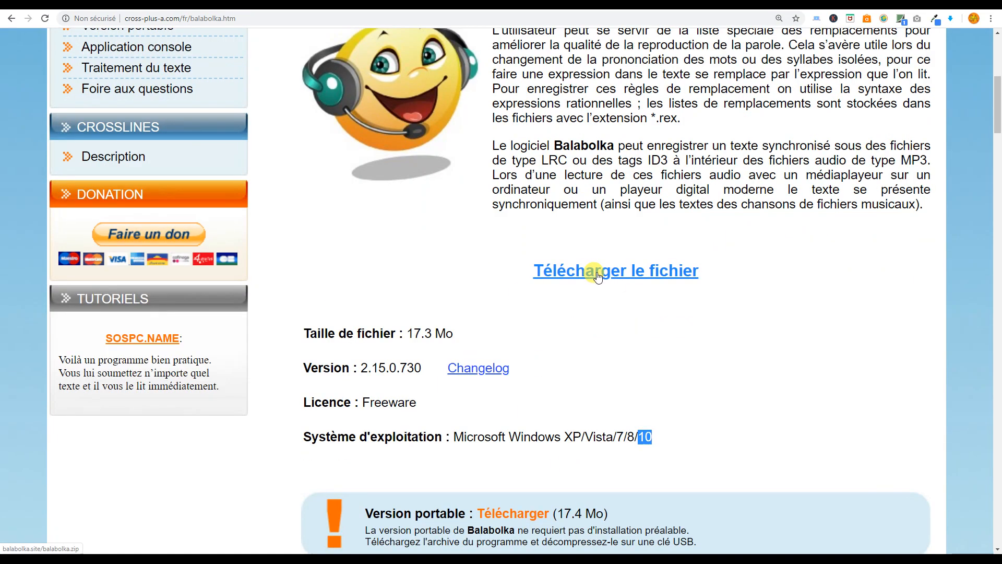
pyautogui.click(588, 271)
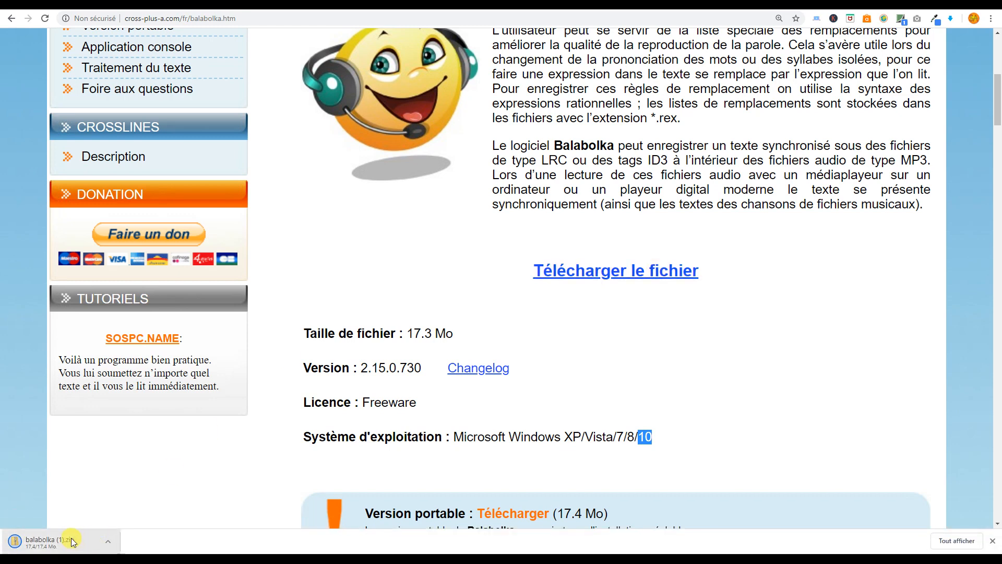
pyautogui.scroll(2, 400, 407)
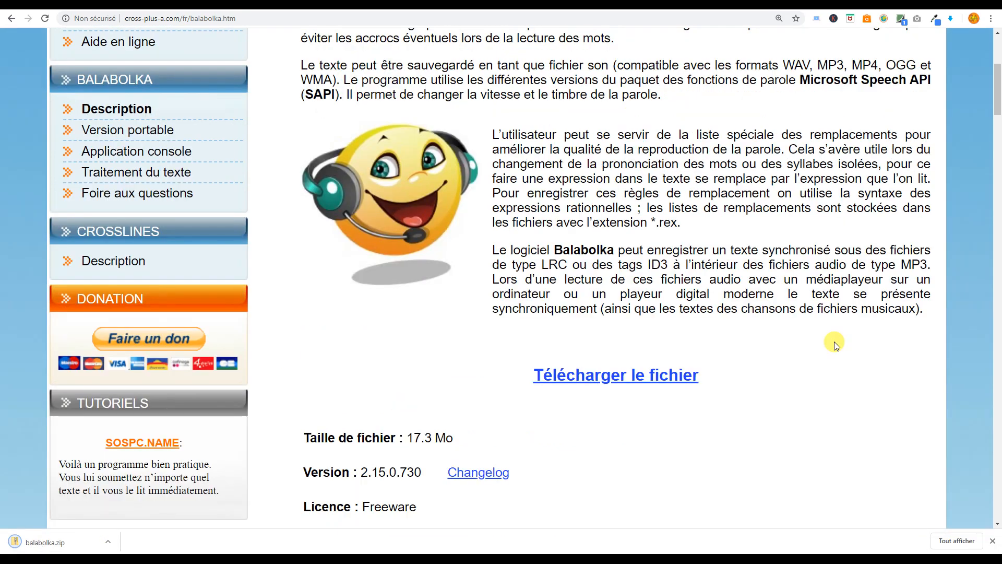
# - Open the downloaded balabolka.zip and extract all of its files into the balabolka folder in Téléchargements
pyautogui.click(107, 544)
pyautogui.click(125, 475)
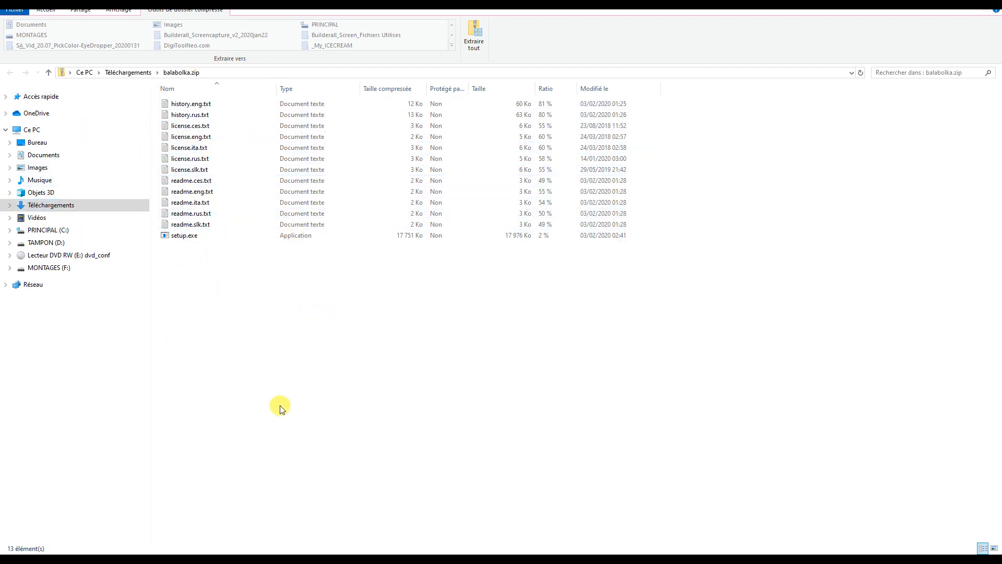
pyautogui.doubleClick(191, 236)
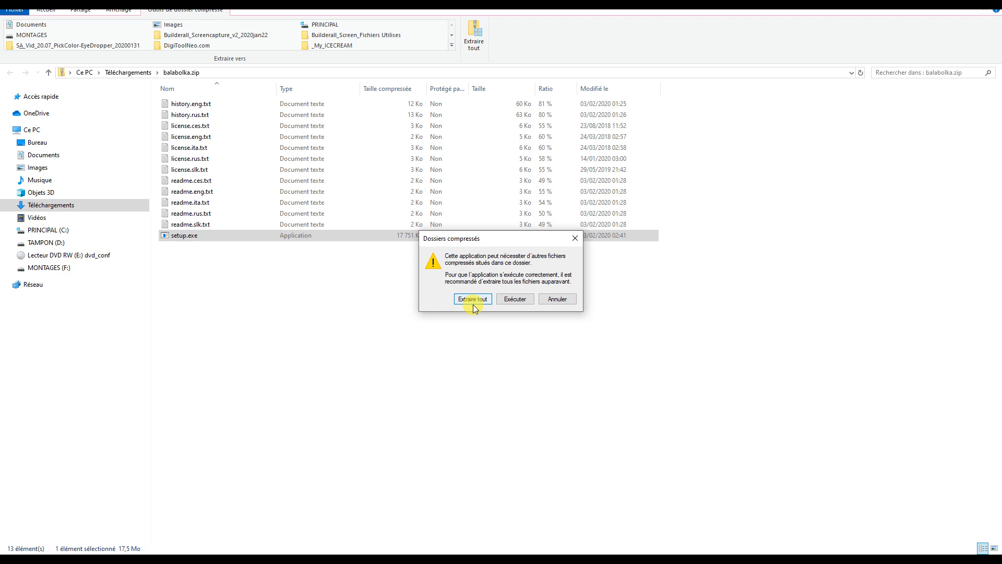
pyautogui.click(481, 302)
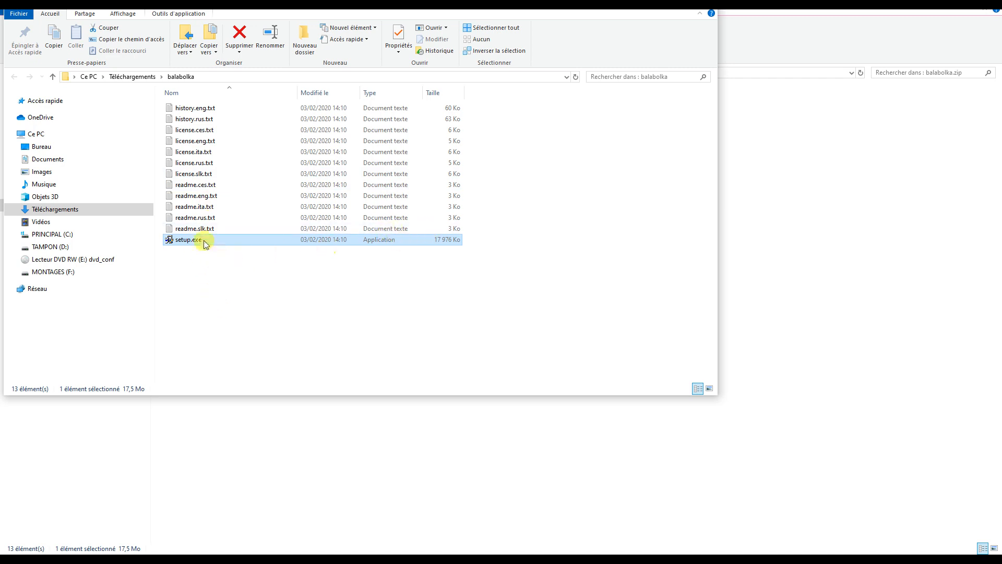
# - Launch setup.exe from the extracted balabolka folder and let it run despite the Windows SmartScreen block
pyautogui.click(209, 107)
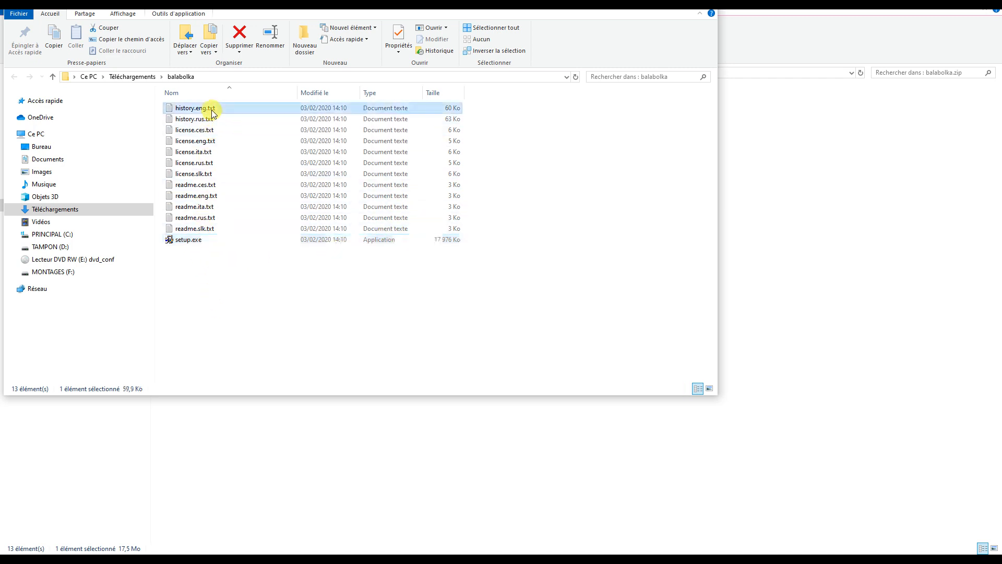
pyautogui.click(180, 195)
pyautogui.click(192, 245)
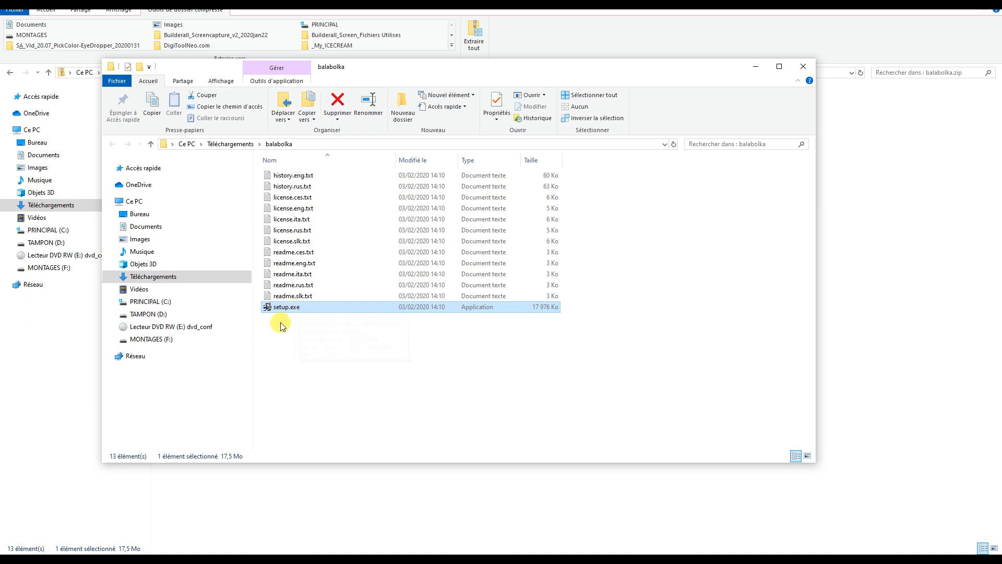
pyautogui.doubleClick(282, 309)
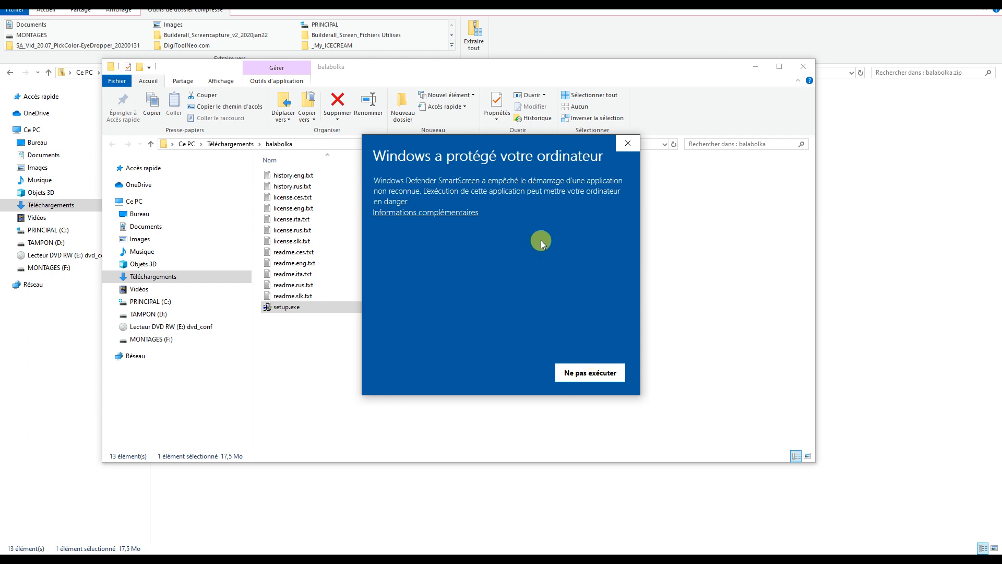
pyautogui.click(379, 213)
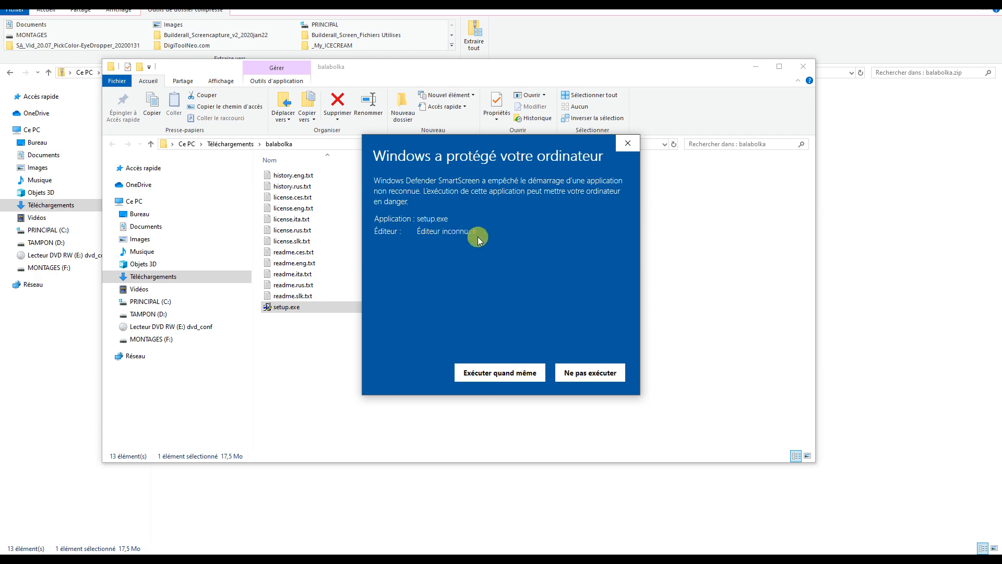
pyautogui.click(490, 379)
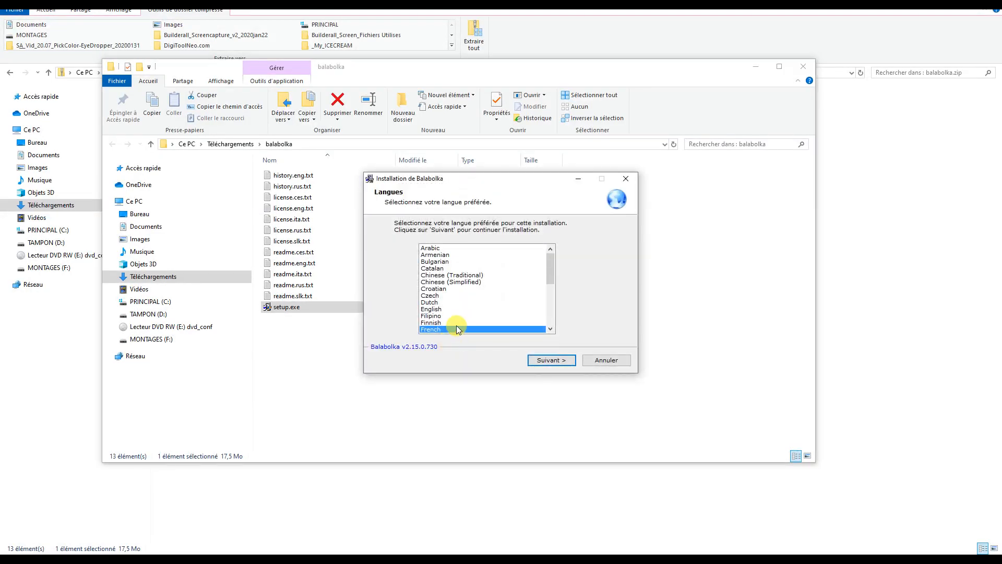
# - Install Balabolka in French to the default folder C:\Program Files (x86)\Balabolka
pyautogui.scroll(-3, 438, 297)
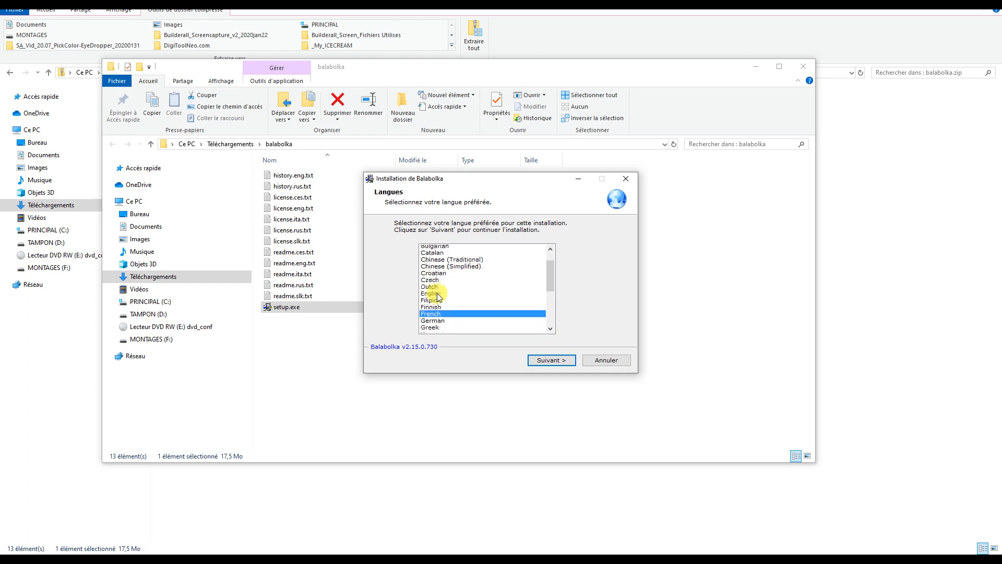
pyautogui.click(550, 365)
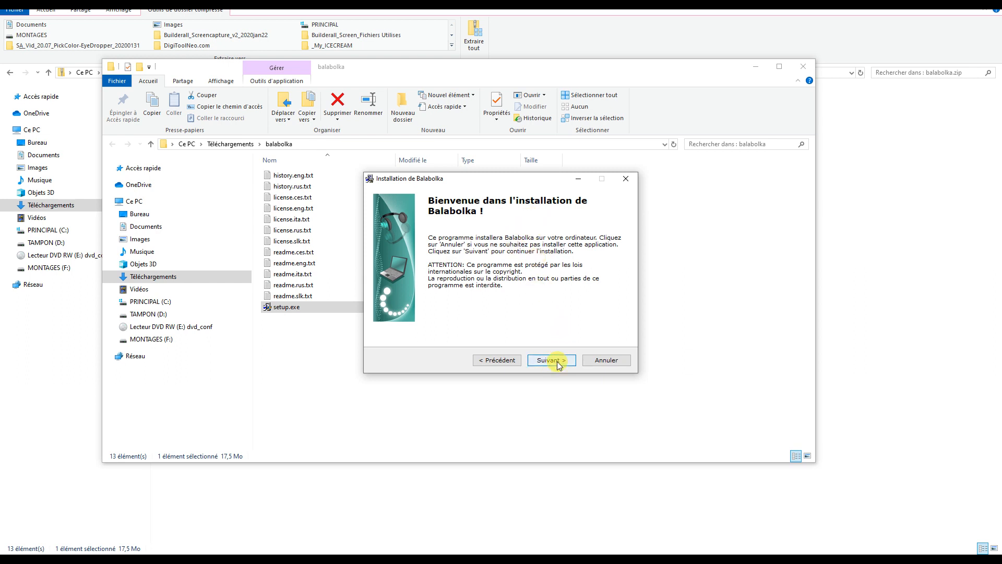
pyautogui.click(557, 364)
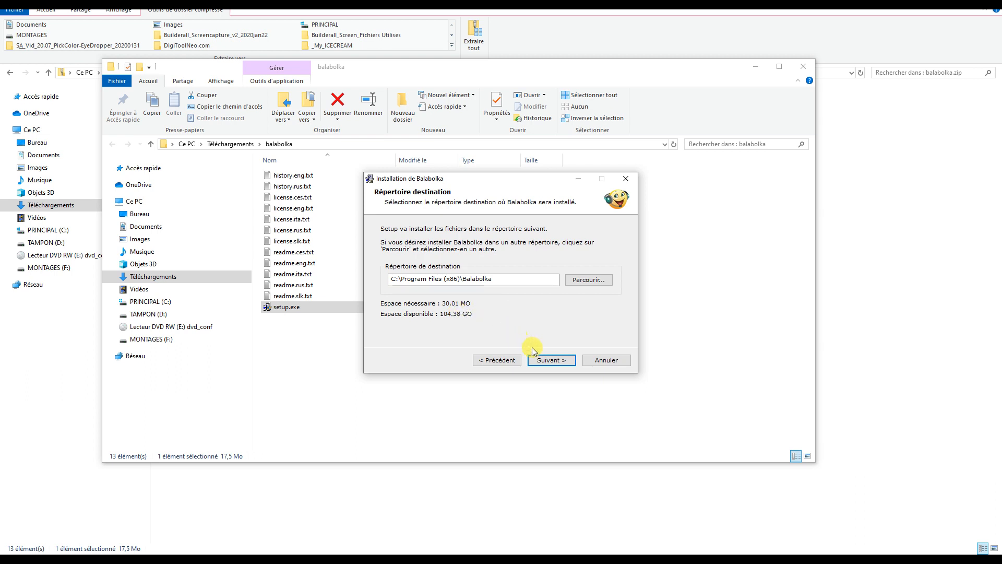
pyautogui.click(548, 360)
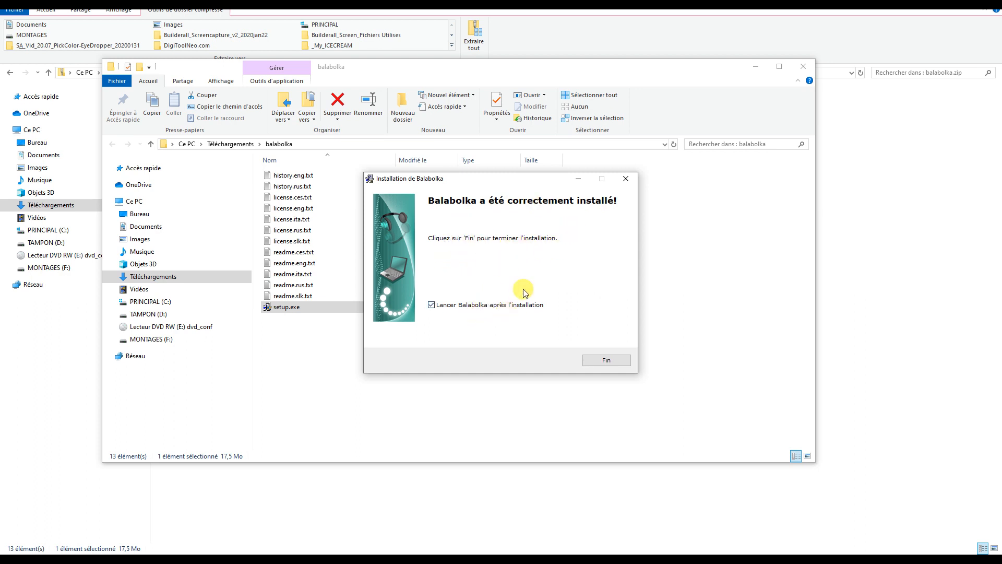
# - Finish the installation with the option to launch Balabolka enabled, and decline restarting the computer
pyautogui.click(612, 362)
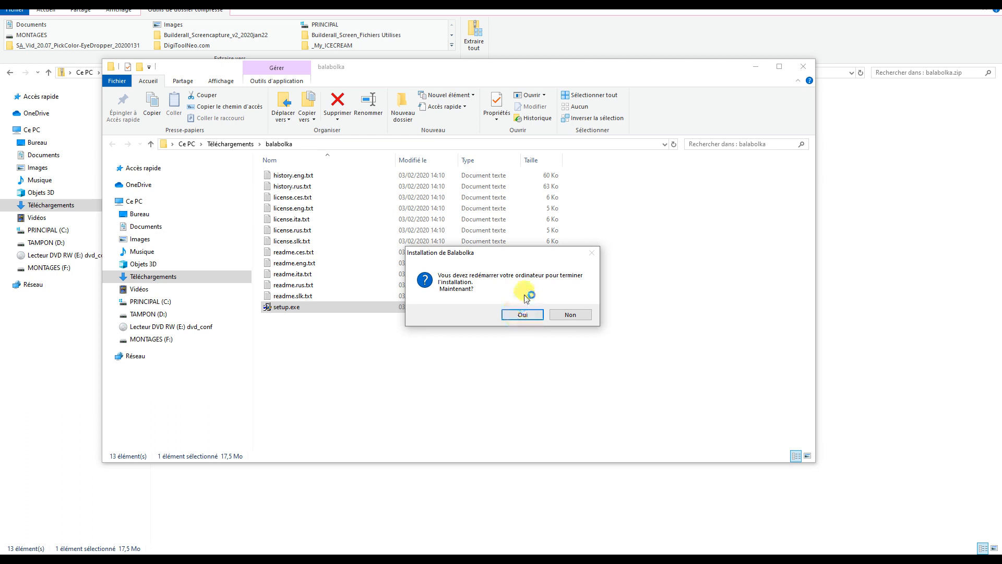
pyautogui.click(561, 315)
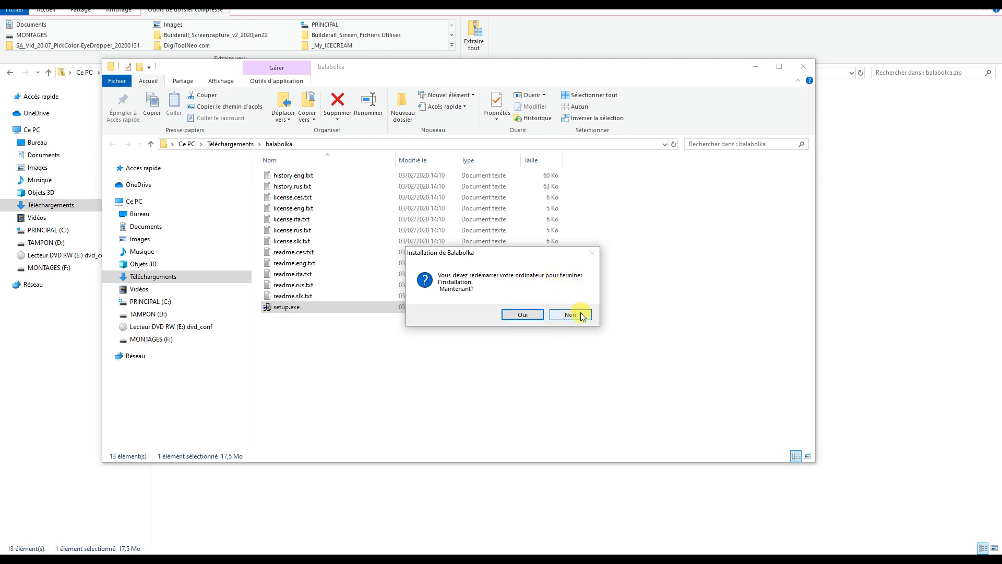
pyautogui.click(582, 315)
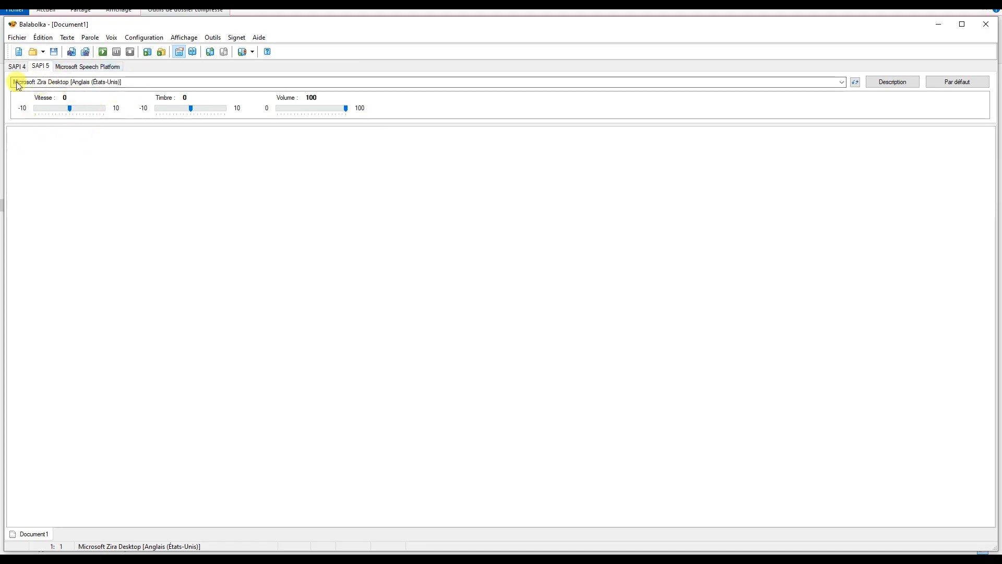
pyautogui.click(86, 108)
pyautogui.click(63, 109)
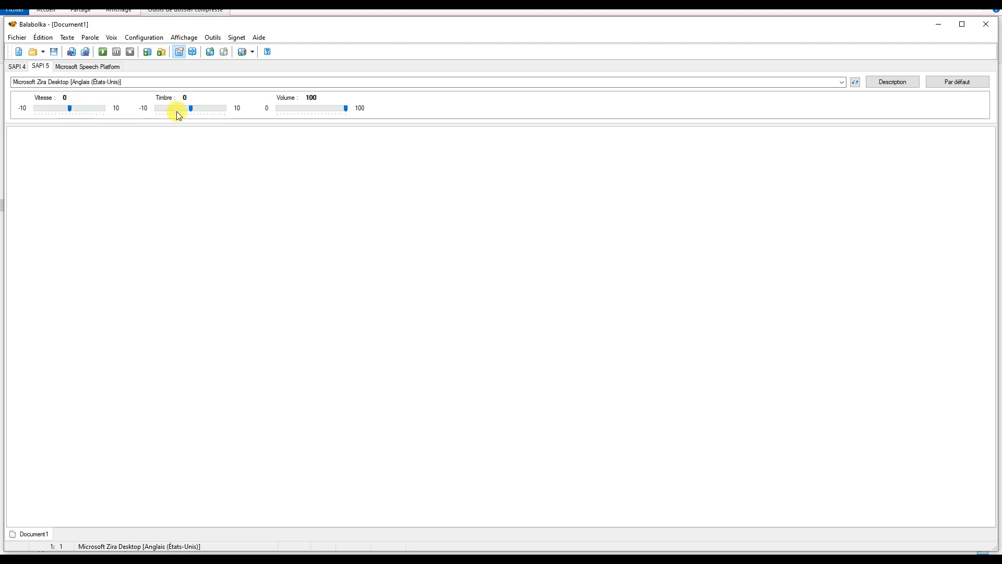
pyautogui.moveTo(344, 106)
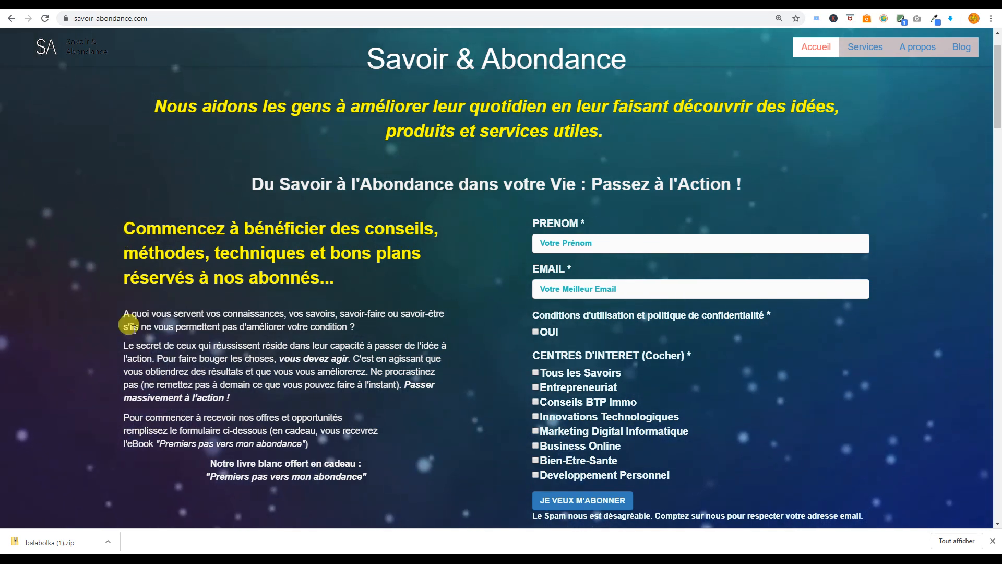
# - Copy the text from "A quoi vous servent" to "Premiers pas vers mon abondance" on savoir-abondance.com and paste it into Balabolka's Document1
pyautogui.moveTo(124, 309); pyautogui.dragTo(369, 441)
pyautogui.hotkey('ctrl', 'c')
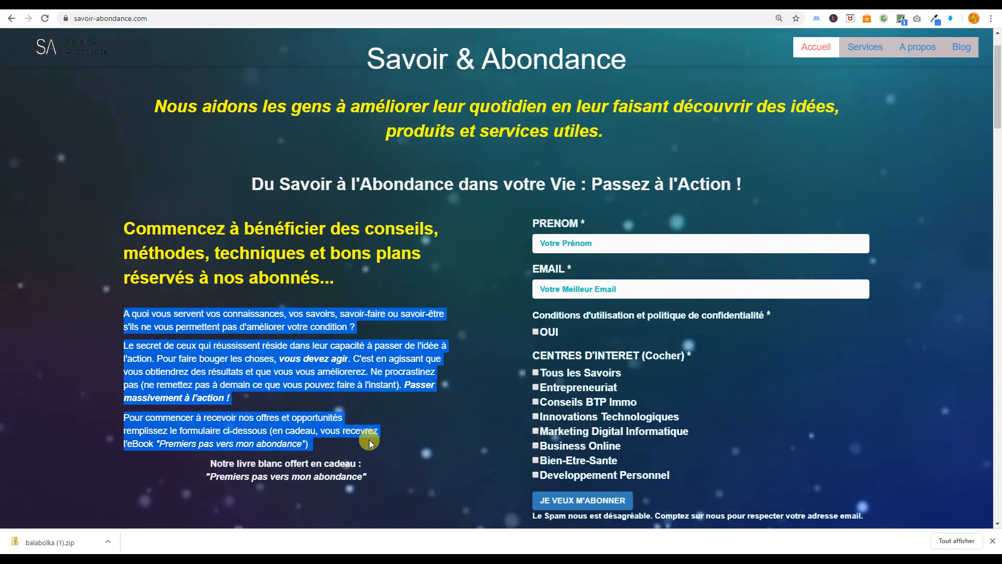
pyautogui.hotkey('alt', 'Tab')
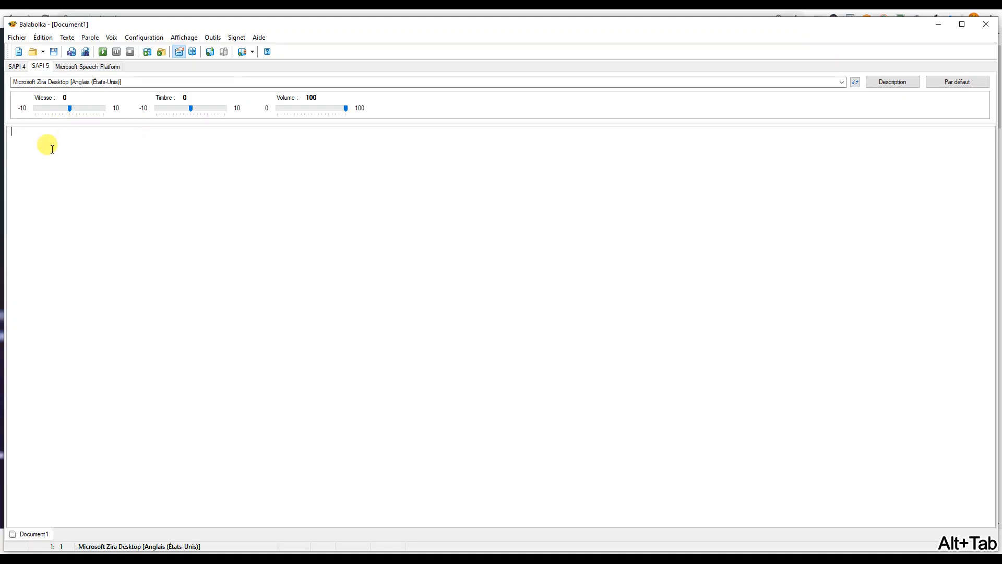
pyautogui.hotkey('ctrl', 'v')
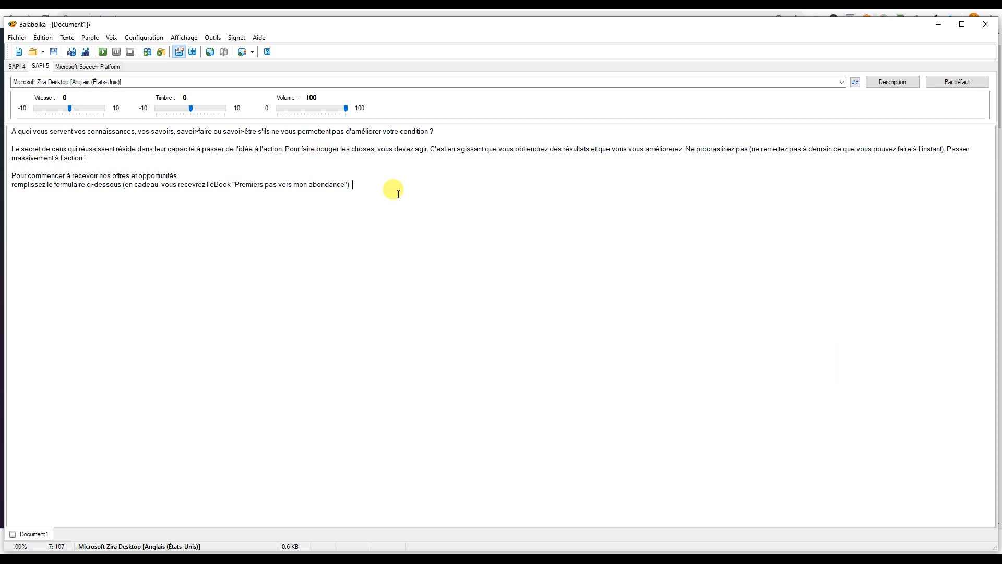
# - Insert a line break before the sentence "C'est en agissant" in the second paragraph
pyautogui.click(434, 149)
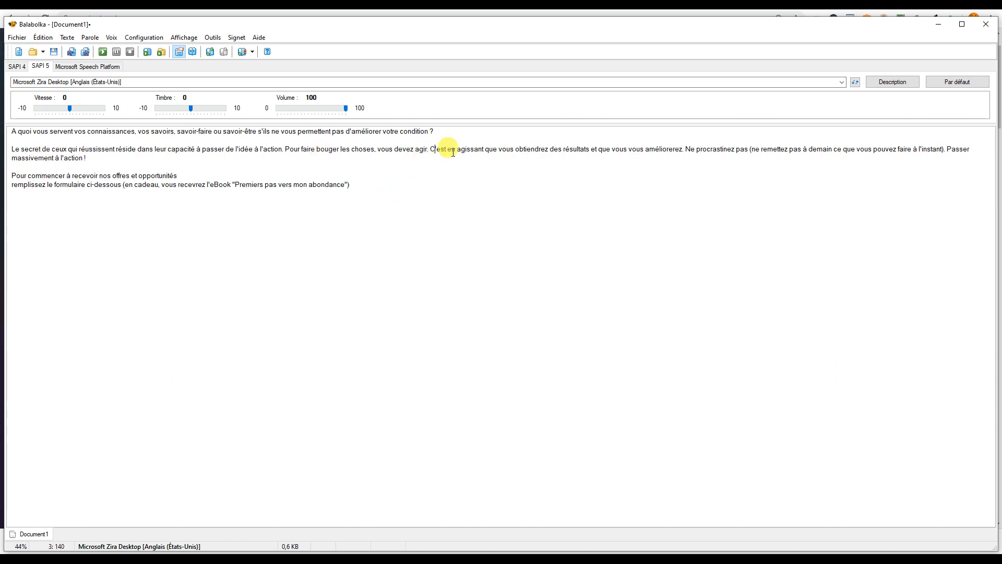
pyautogui.press('Return')
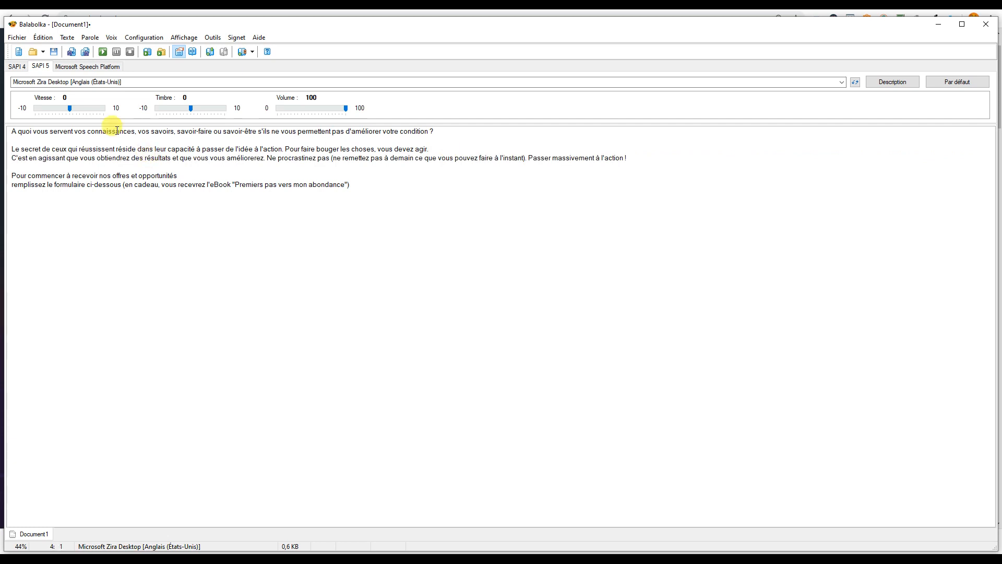
# - Select the Microsoft Hortense Desktop [Français (France)] voice and have the text read aloud from its beginning
pyautogui.click(13, 131)
pyautogui.moveTo(13, 131); pyautogui.dragTo(20, 135)
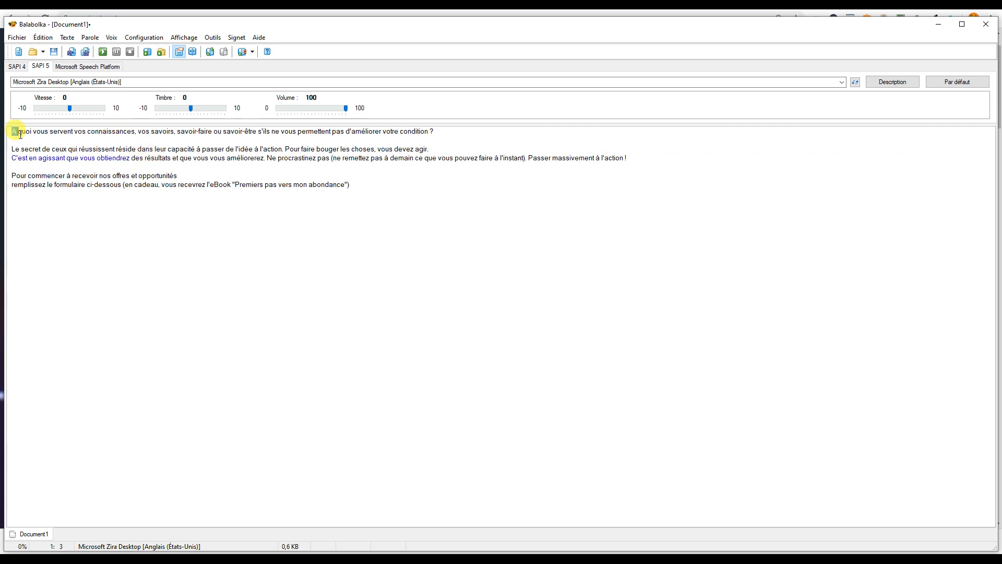
pyautogui.click(20, 134)
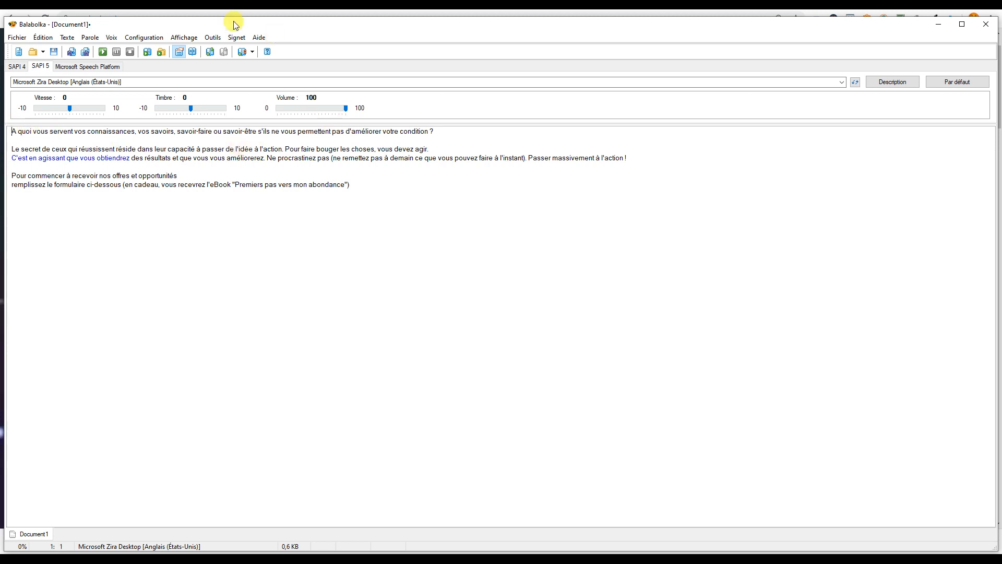
pyautogui.click(183, 82)
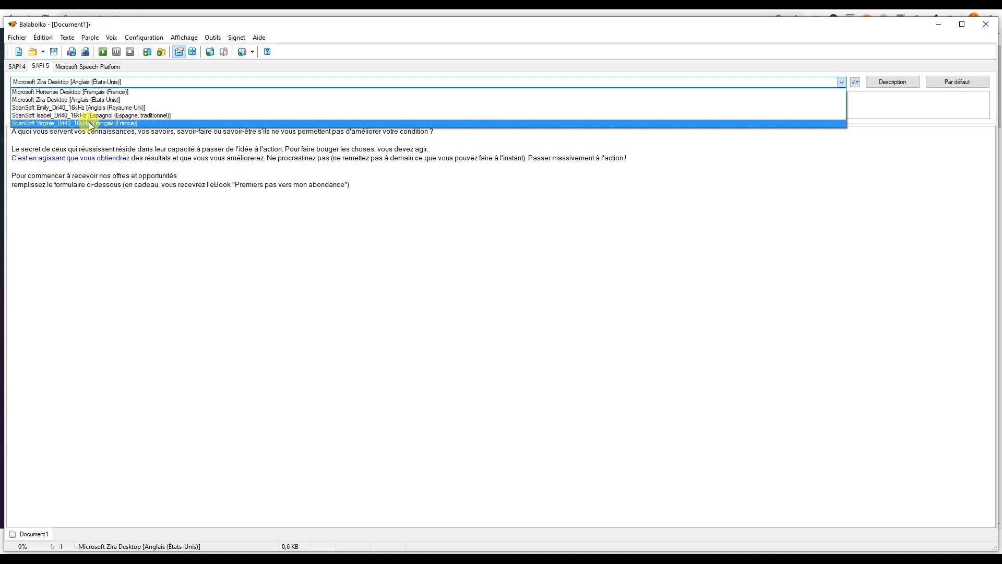
pyautogui.click(100, 92)
pyautogui.click(102, 51)
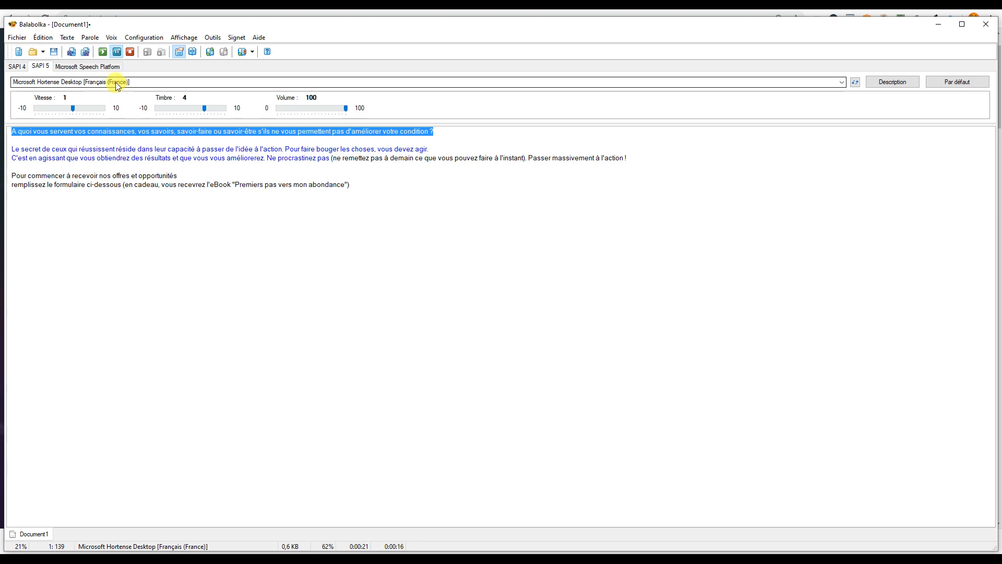
# - Lower the reading speed to -3, play the text with the Hortense voice, and pause the reading
pyautogui.click(58, 109)
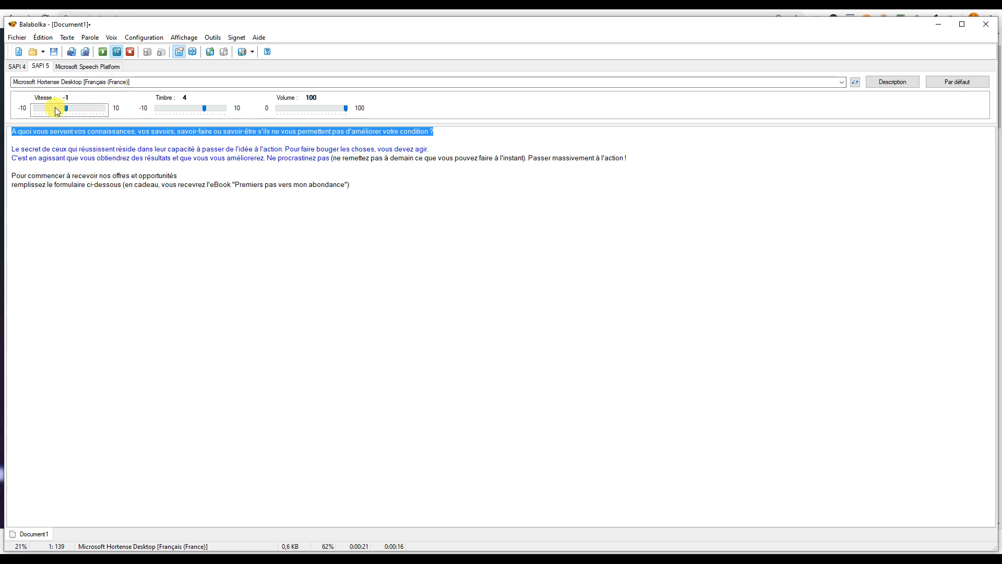
pyautogui.click(55, 109)
pyautogui.click(102, 52)
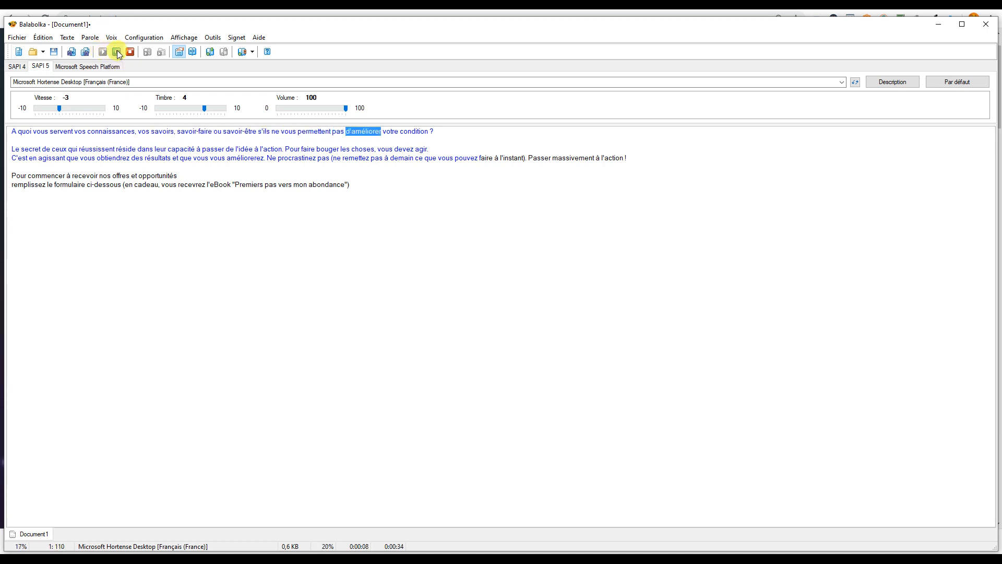
pyautogui.click(118, 54)
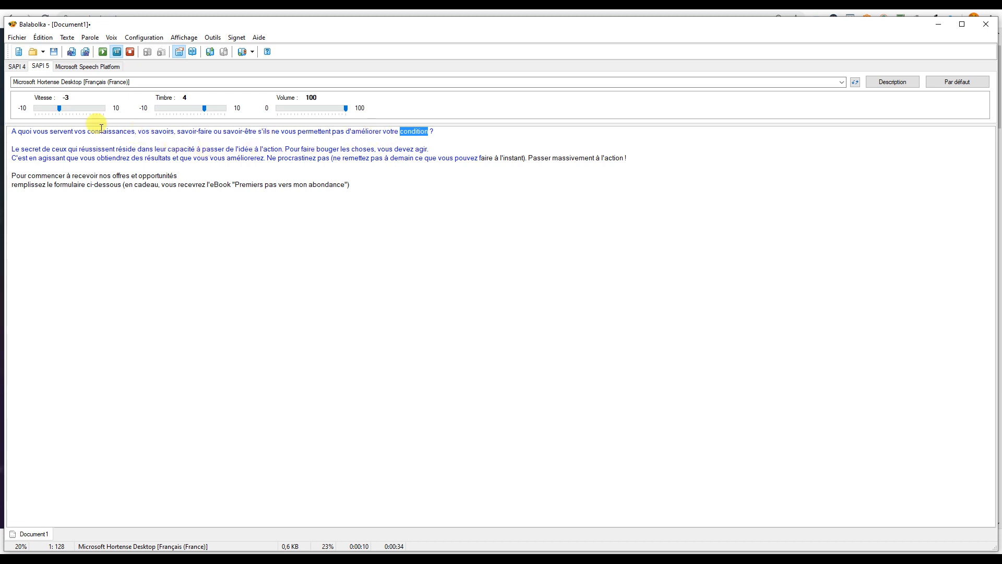
# - Reset the voice's pitch and speed to 0, replay the text from its beginning, and stop the reading
pyautogui.click(190, 109)
pyautogui.click(190, 109)
pyautogui.click(68, 108)
pyautogui.click(13, 132)
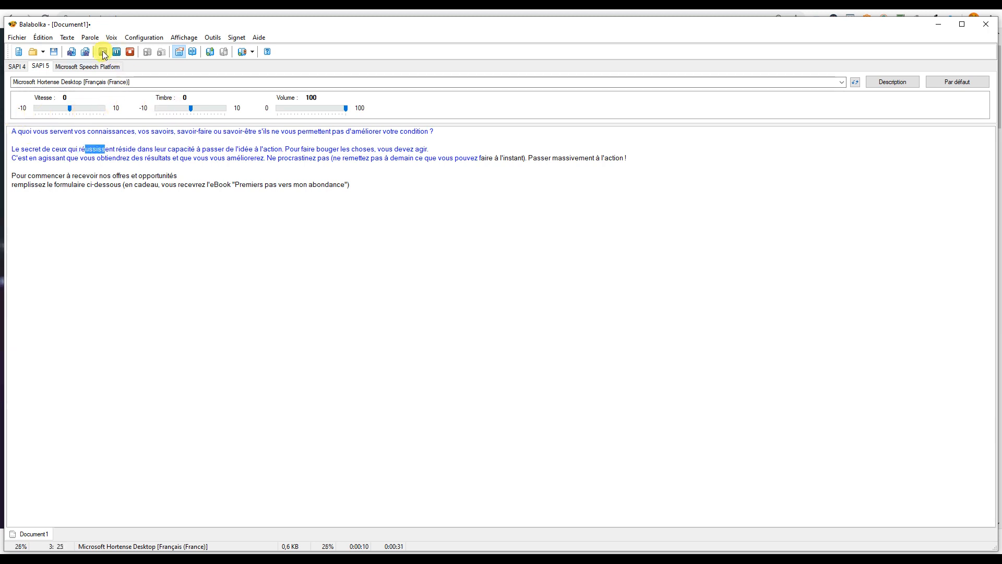
pyautogui.click(116, 138)
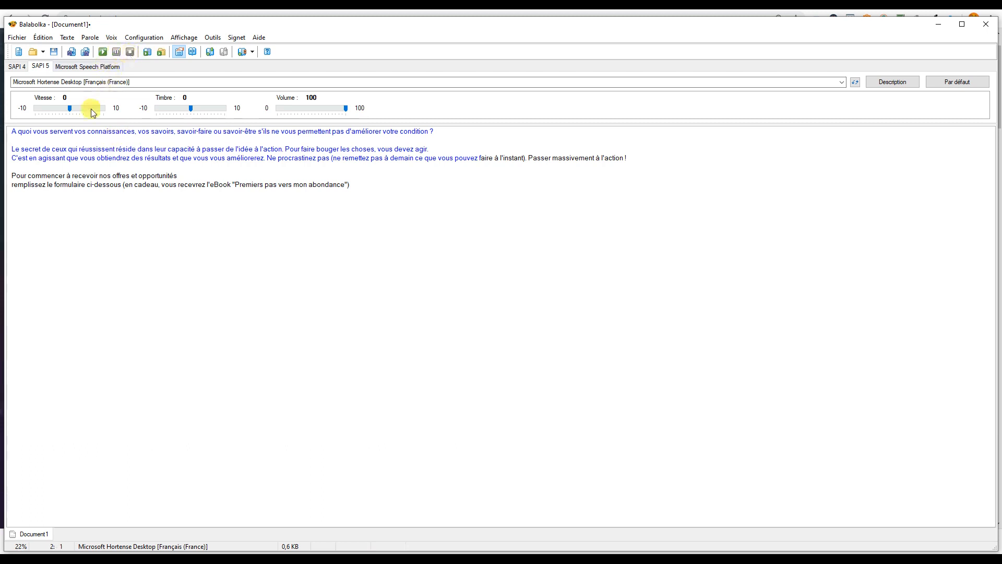
pyautogui.click(14, 132)
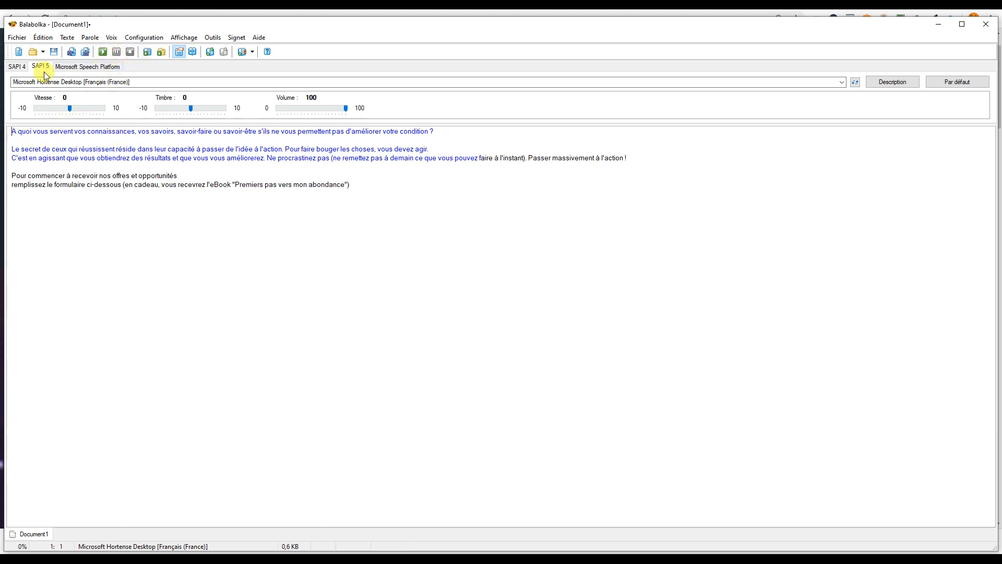
pyautogui.click(103, 53)
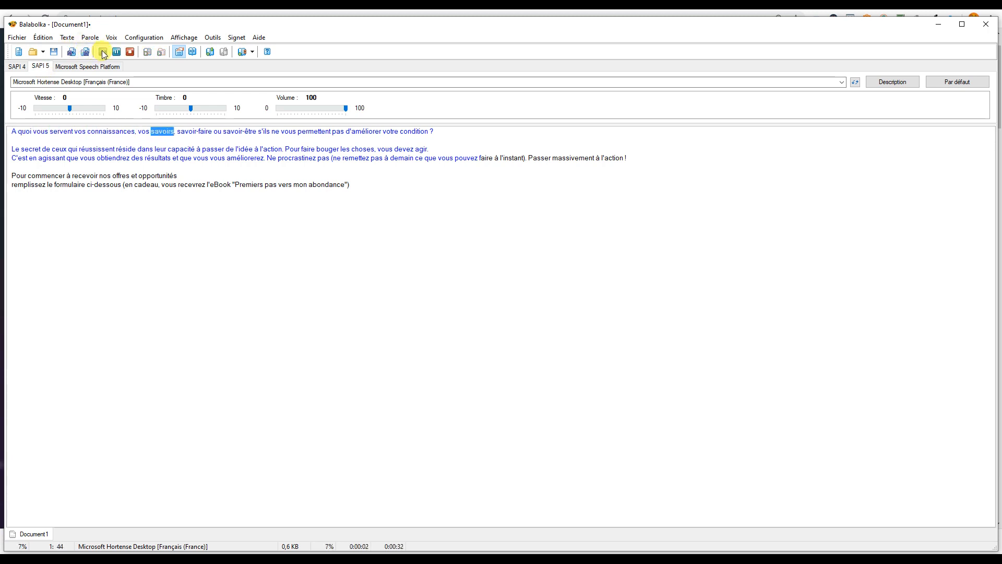
pyautogui.click(130, 51)
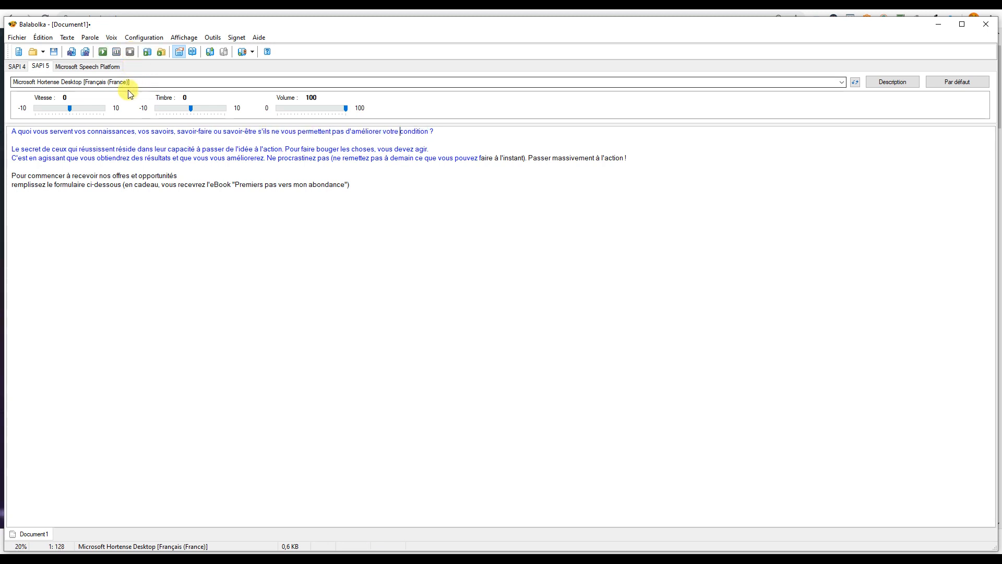
# - Switch to the ScanSoft Virginie_Dri40_16kHz [Français (France)] voice, play the text, and pause the reading
pyautogui.click(117, 82)
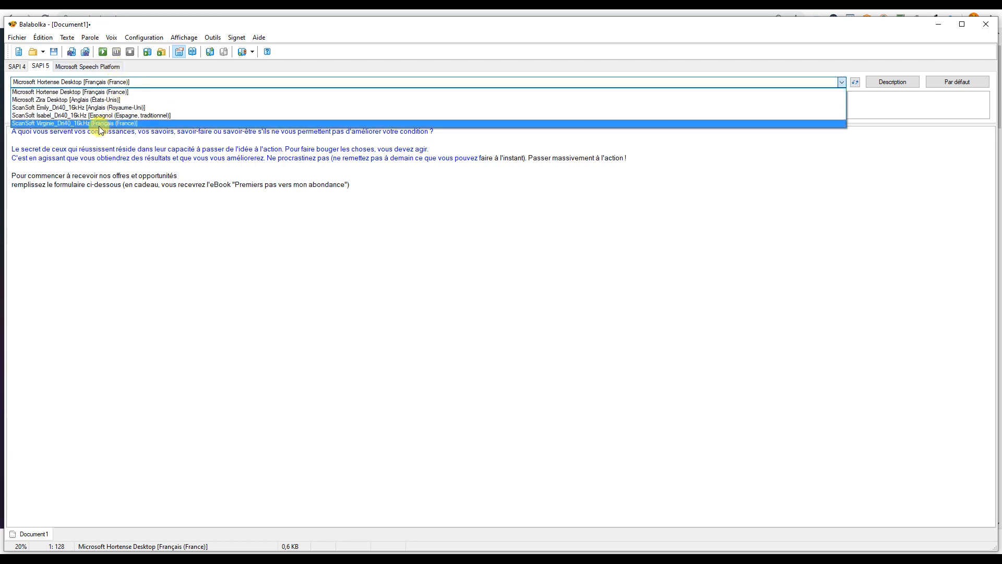
pyautogui.click(100, 124)
pyautogui.click(103, 51)
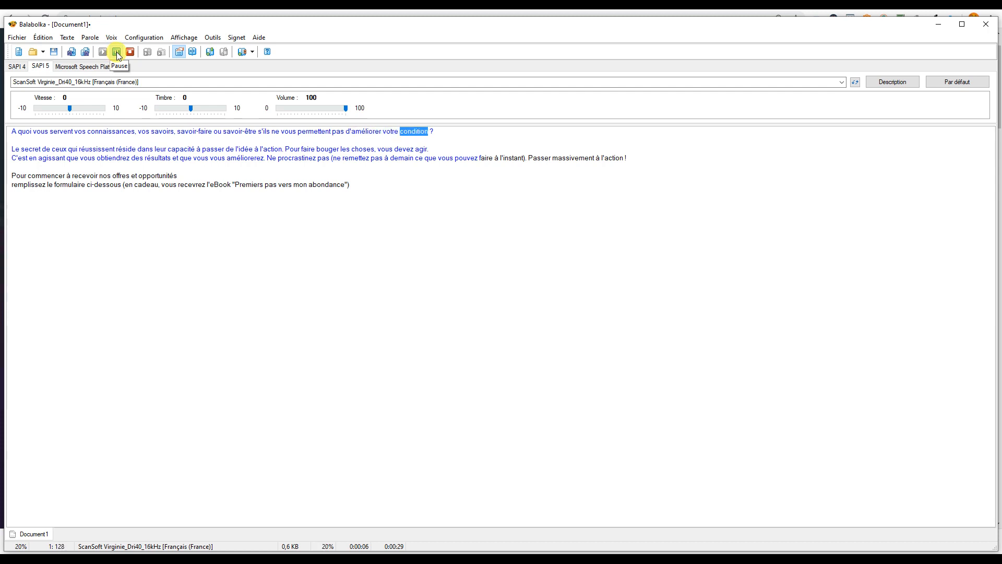
pyautogui.click(117, 52)
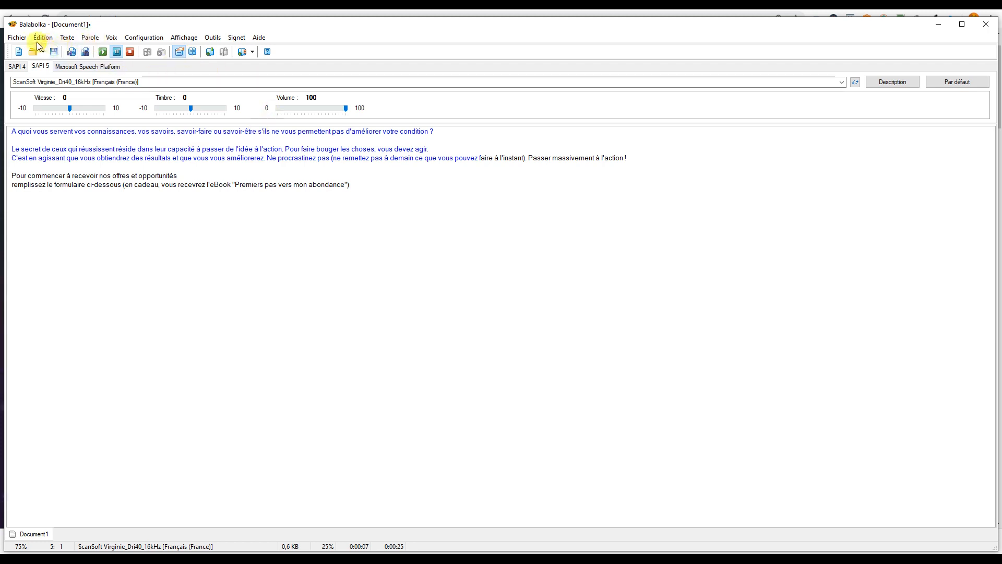
# - Start saving the text as an audio file and open the choice of output file types
pyautogui.click(19, 38)
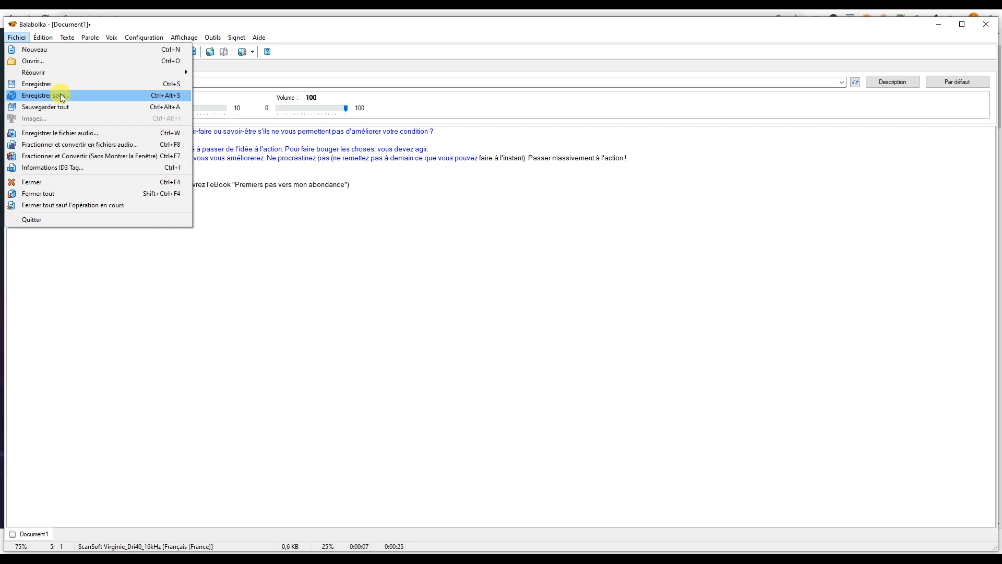
pyautogui.click(90, 133)
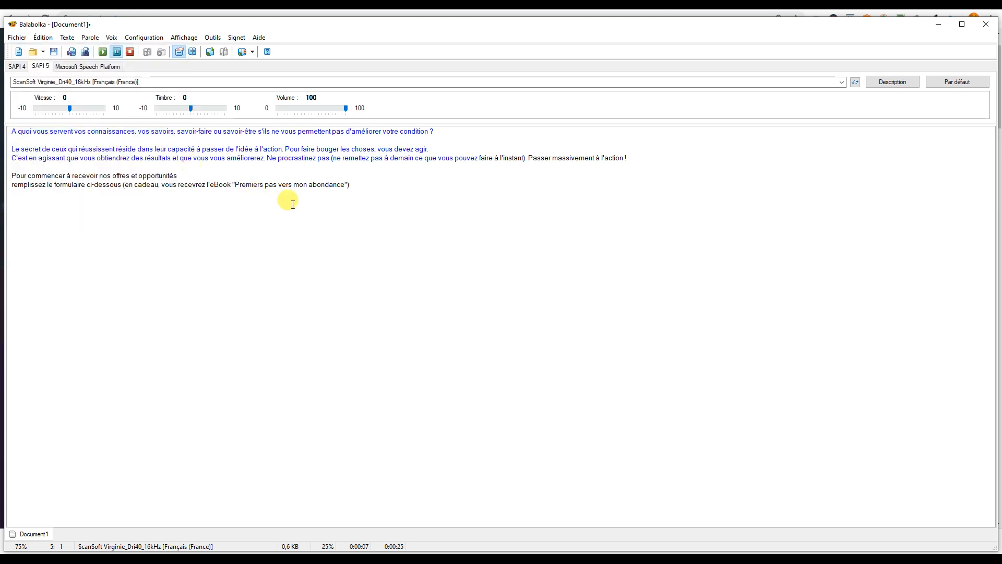
pyautogui.moveTo(659, 283); pyautogui.dragTo(340, 189)
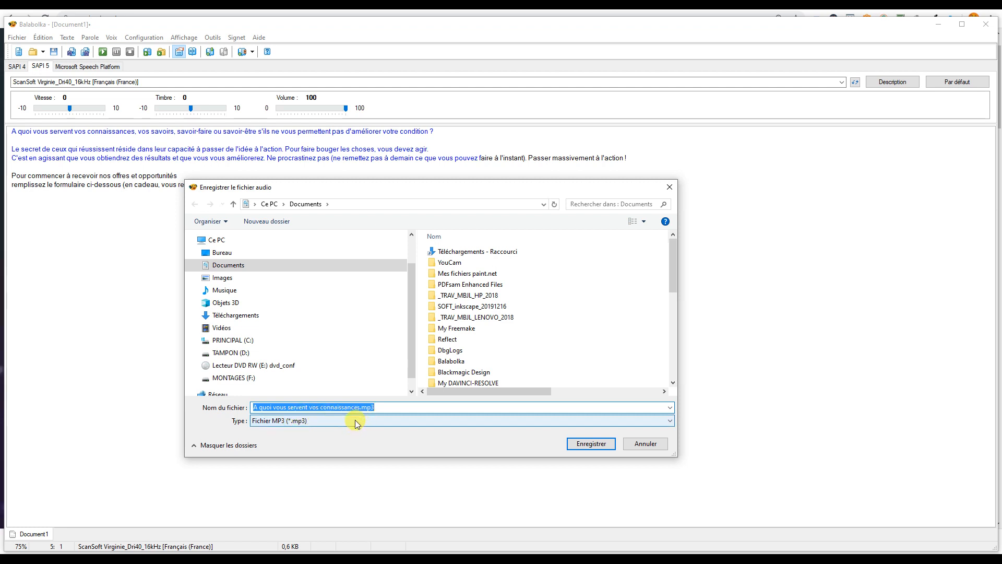
pyautogui.click(302, 420)
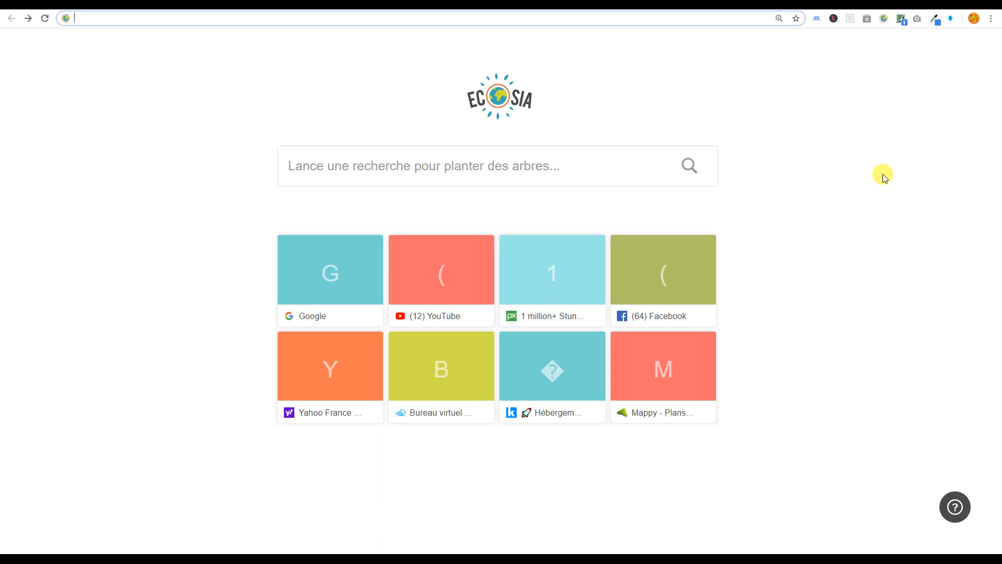
# - Search Ecosia for "microsoft speech platform francais" and open the Office support article on the multilingual text-to-speech feature
pyautogui.click(584, 171)
pyautogui.write('microsoft speech platform francais')
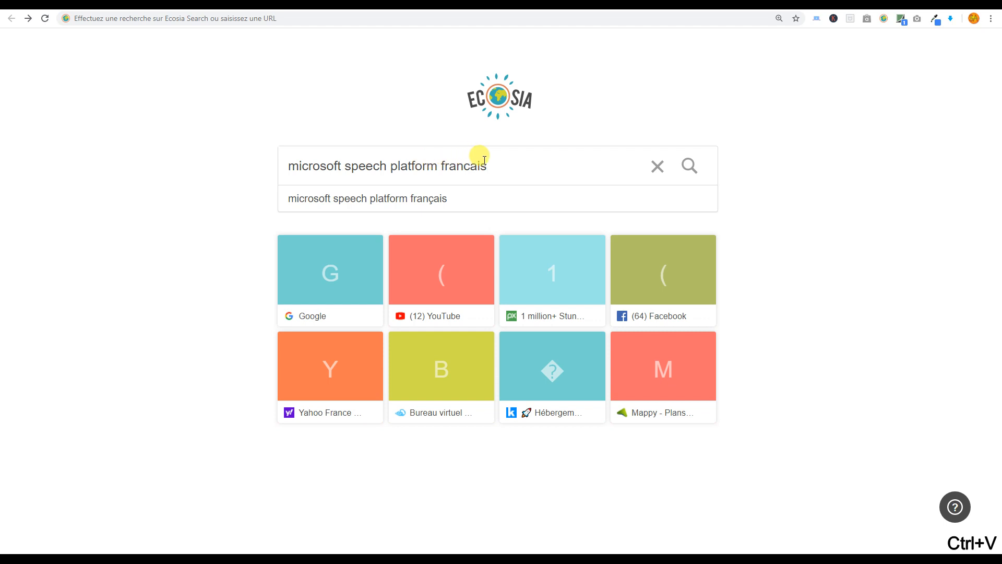
pyautogui.click(696, 166)
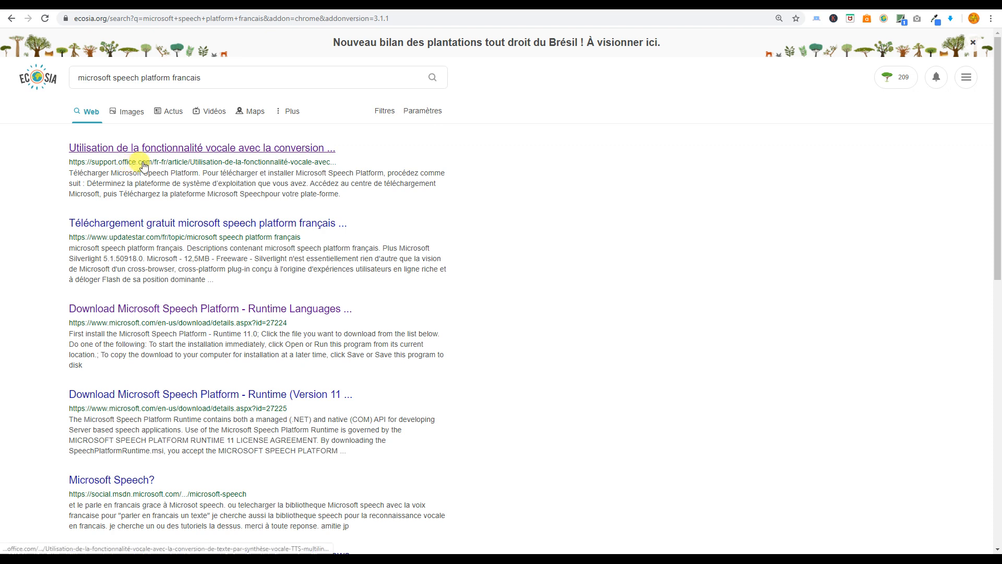
pyautogui.click(176, 149)
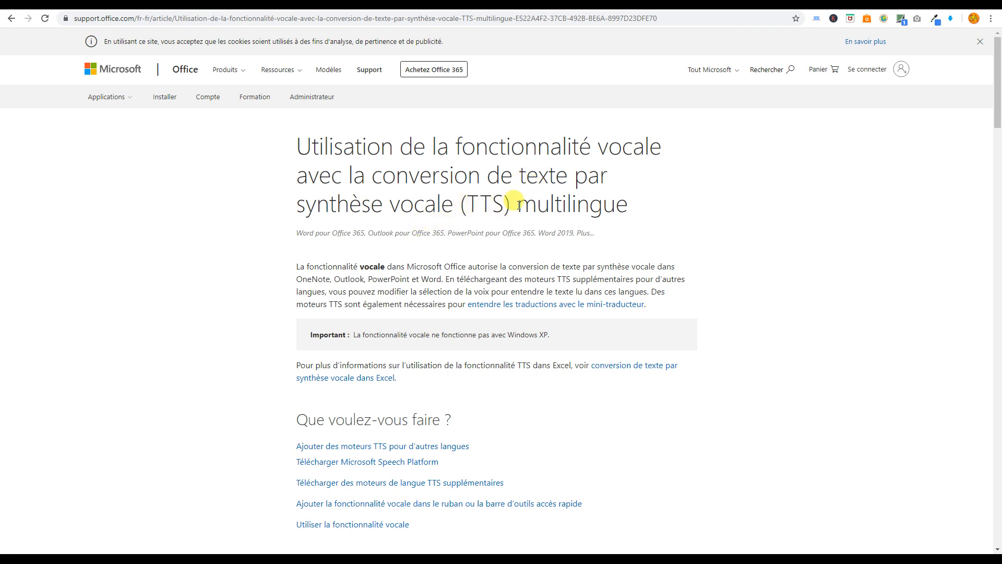
# - Download the French (France) TTS engine and launch the MSSpeech_TTS_es-ES_Helena.msi installer from the balabolka downloads folder
pyautogui.scroll(-1, 537, 251)
pyautogui.scroll(-10, 537, 251)
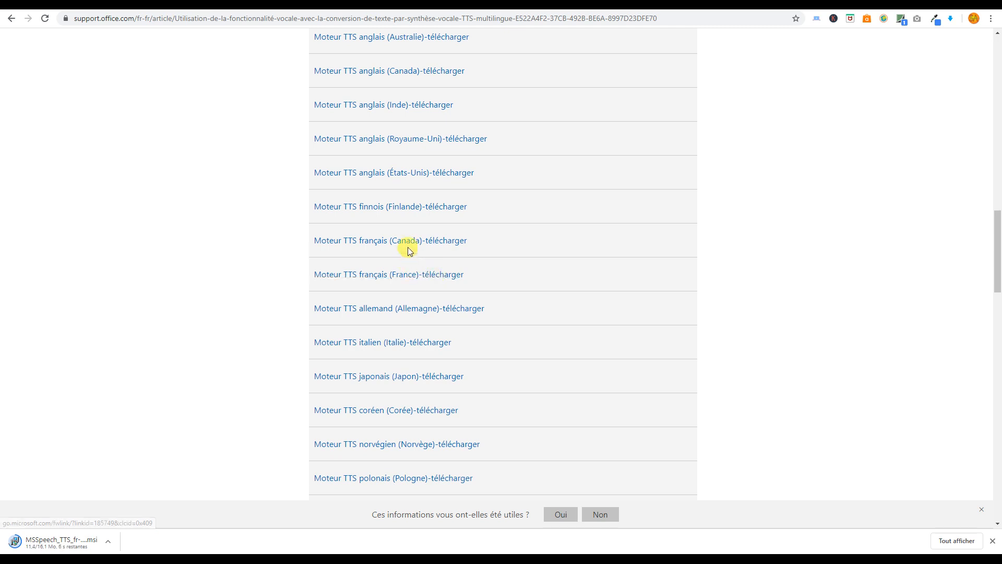
pyautogui.click(437, 275)
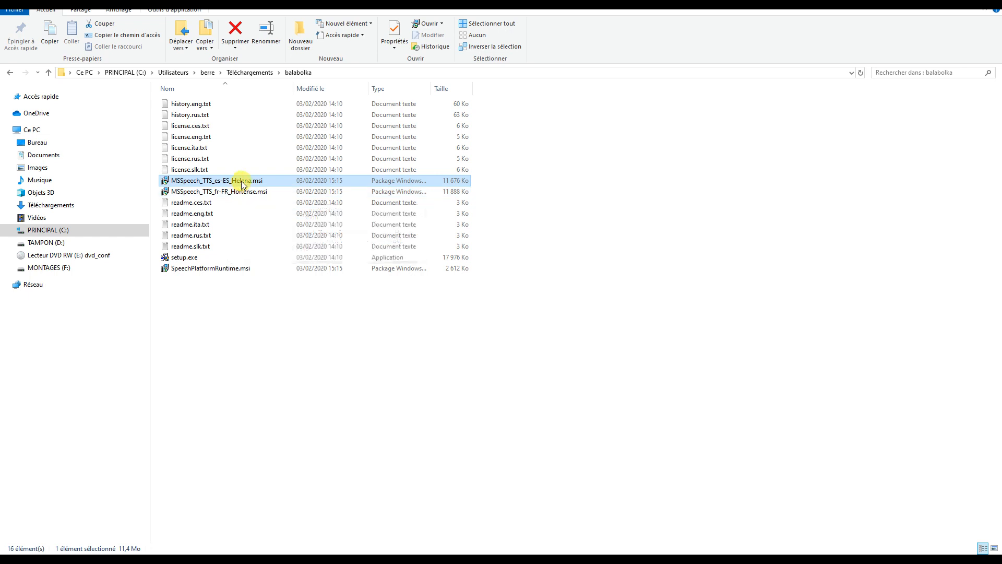
pyautogui.doubleClick(243, 184)
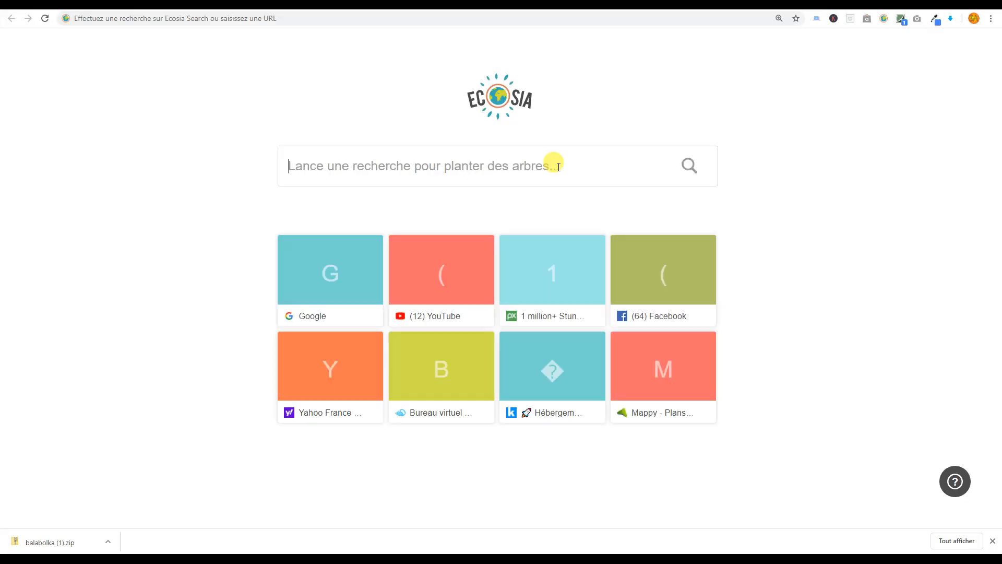
# - Search Ecosia for "amazon polly" and open the French Amazon Polly page on aws.amazon.com
pyautogui.write('amazon polly')
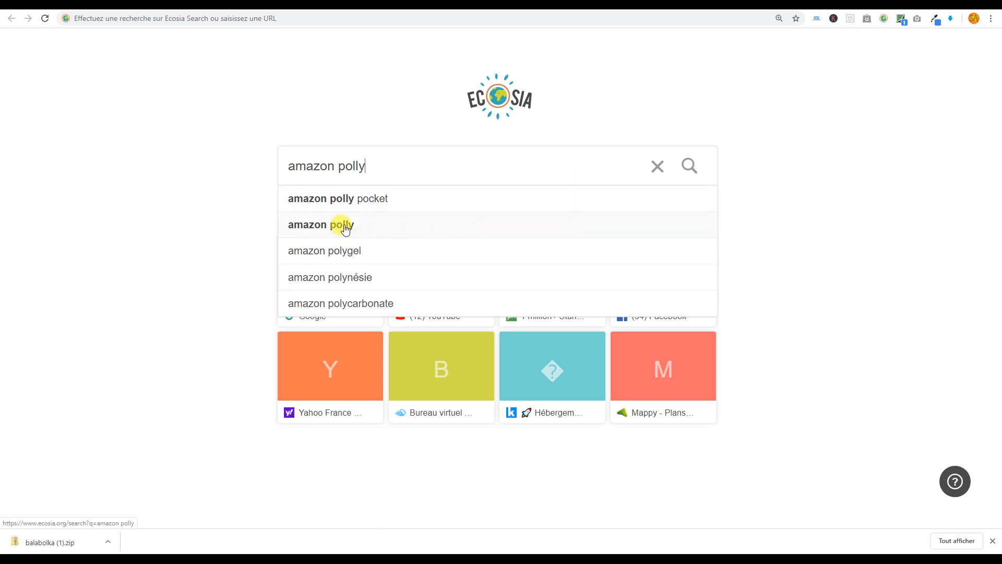
pyautogui.click(365, 225)
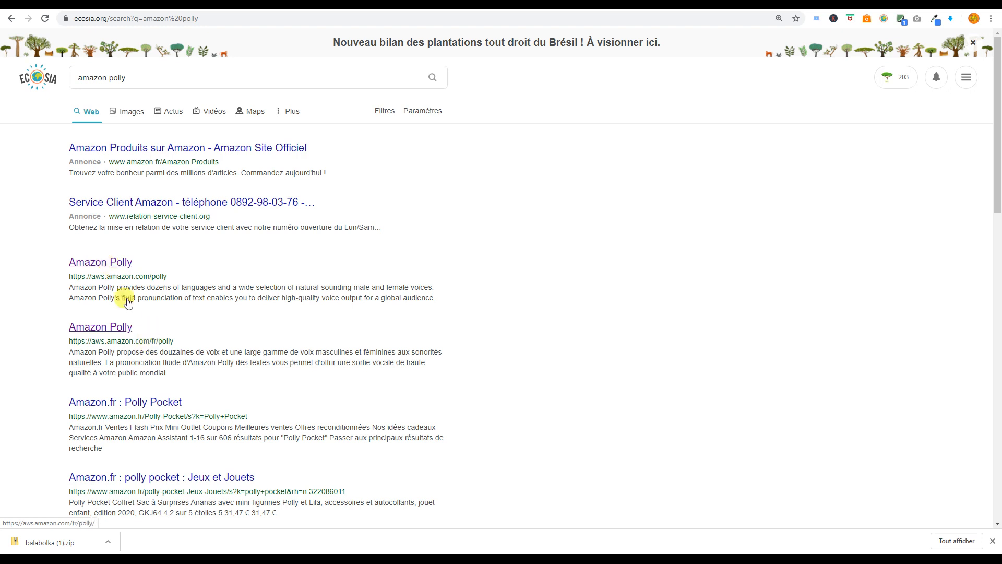
pyautogui.click(123, 330)
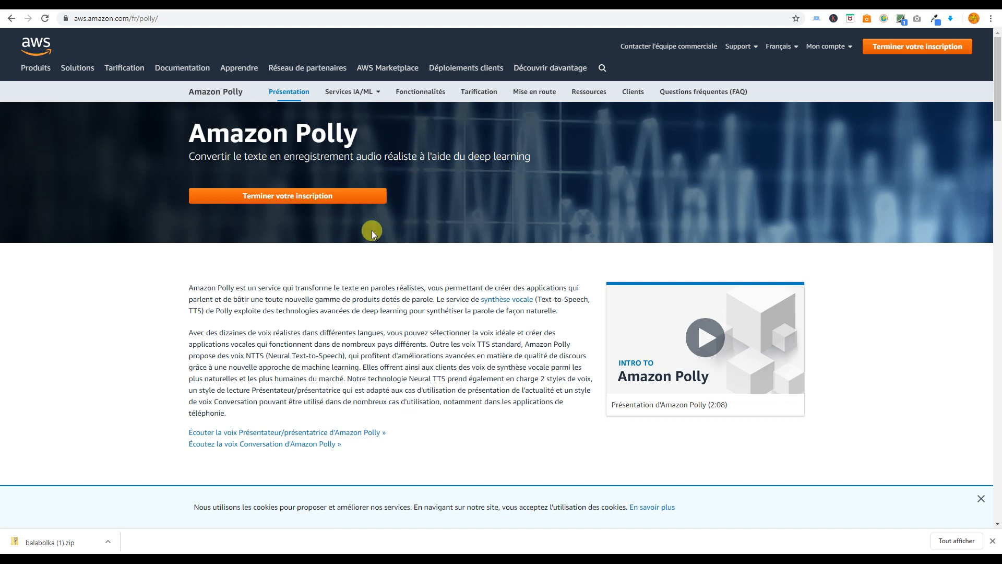
# - Open Amazon Polly's pricing page and examine the free tier's monthly character allowances for standard and neural voices
pyautogui.click(472, 93)
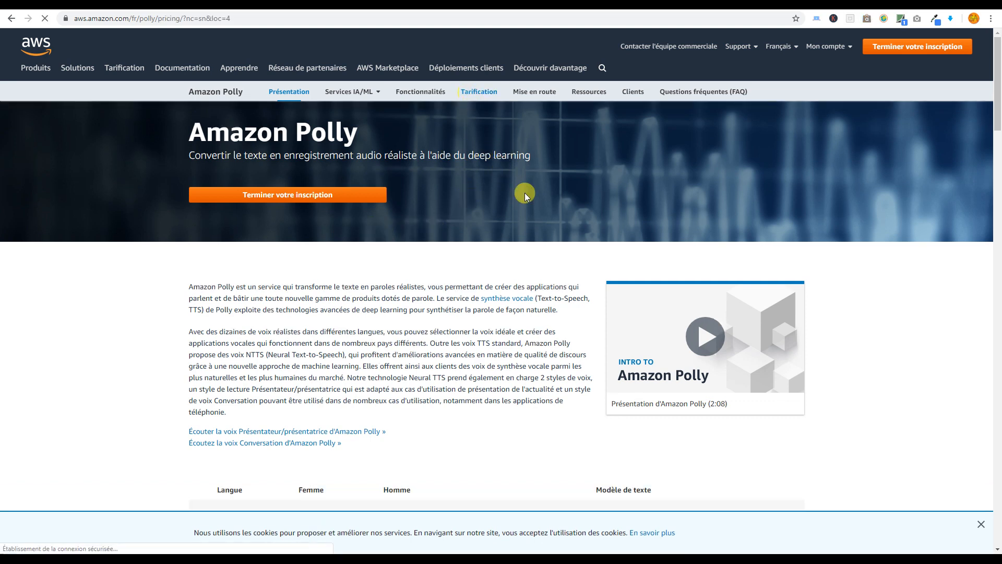
pyautogui.hotkey('ctrl', '+')
pyautogui.hotkey('ctrl', '+')
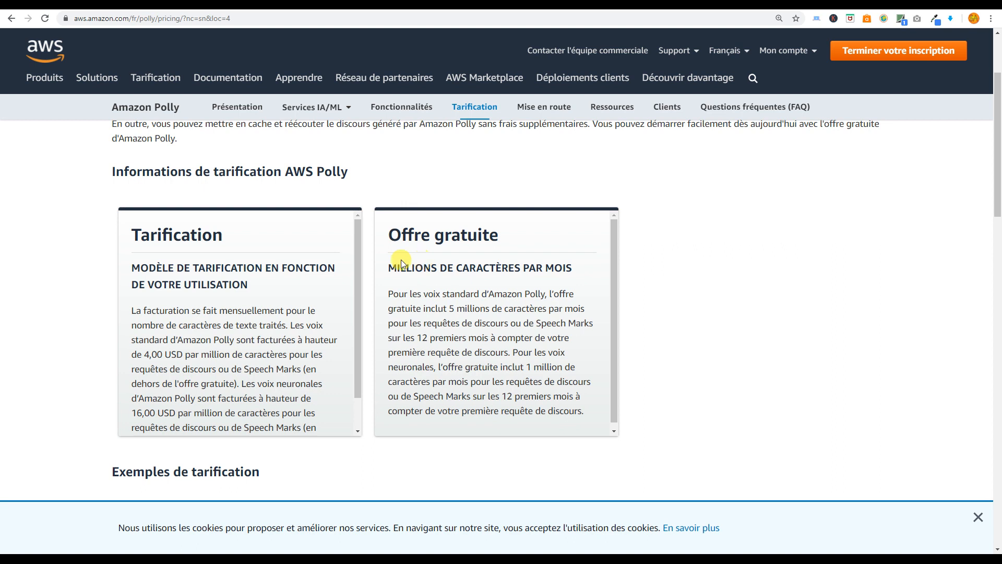
pyautogui.scroll(-1, 448, 269)
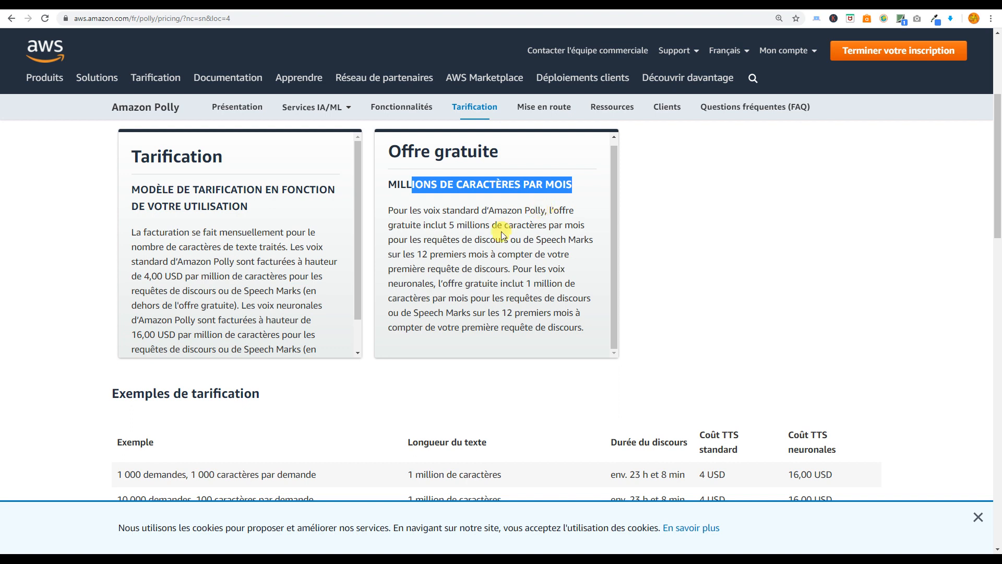
pyautogui.moveTo(447, 227); pyautogui.dragTo(583, 224)
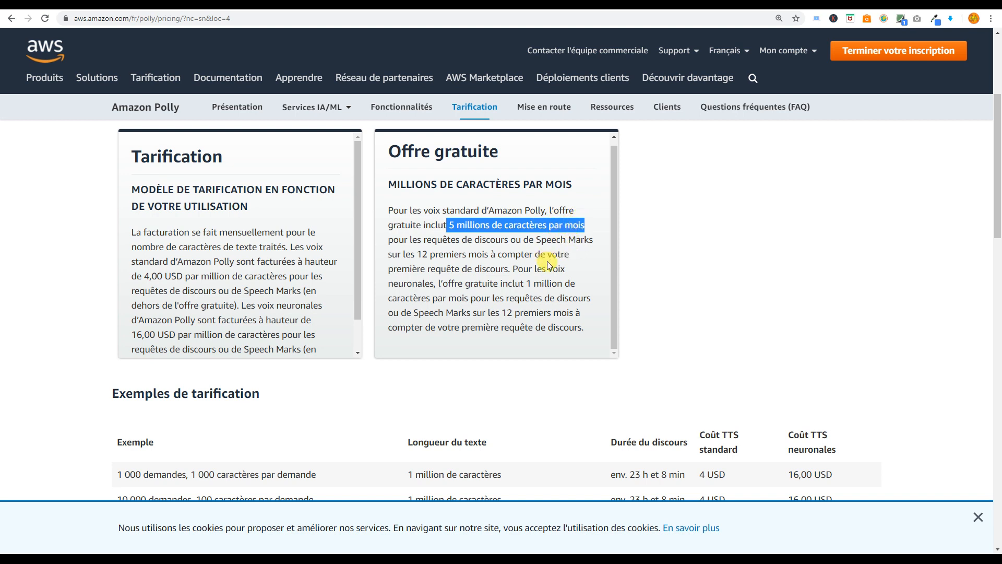
pyautogui.scroll(-1, 466, 248)
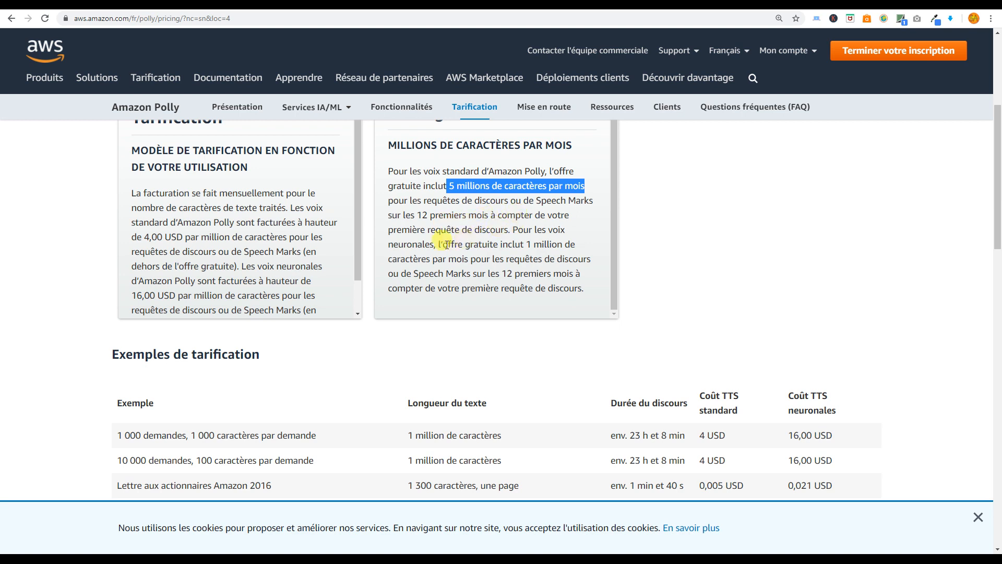
pyautogui.scroll(-1, 447, 235)
pyautogui.moveTo(512, 214); pyautogui.dragTo(558, 214)
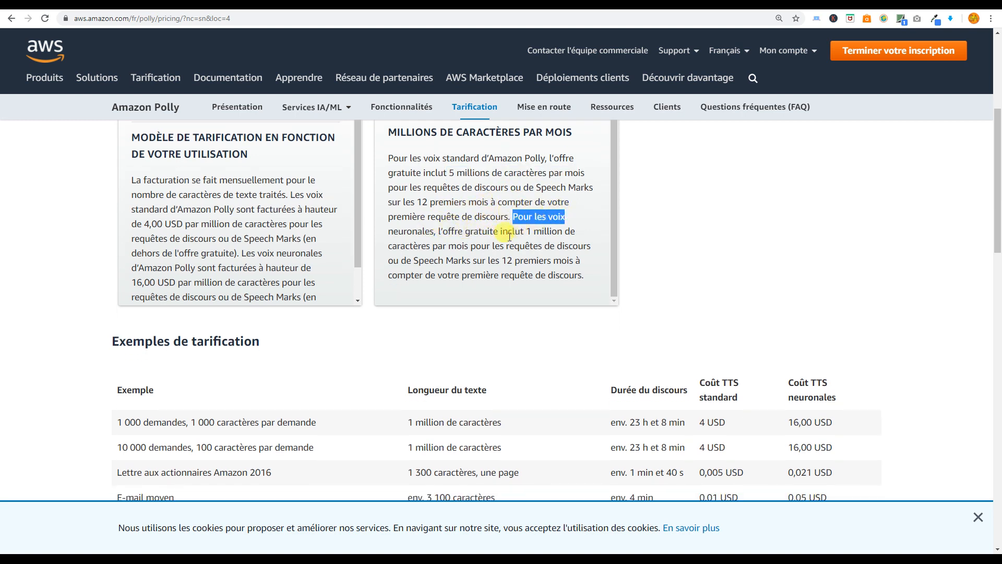
pyautogui.scroll(-1, 499, 235)
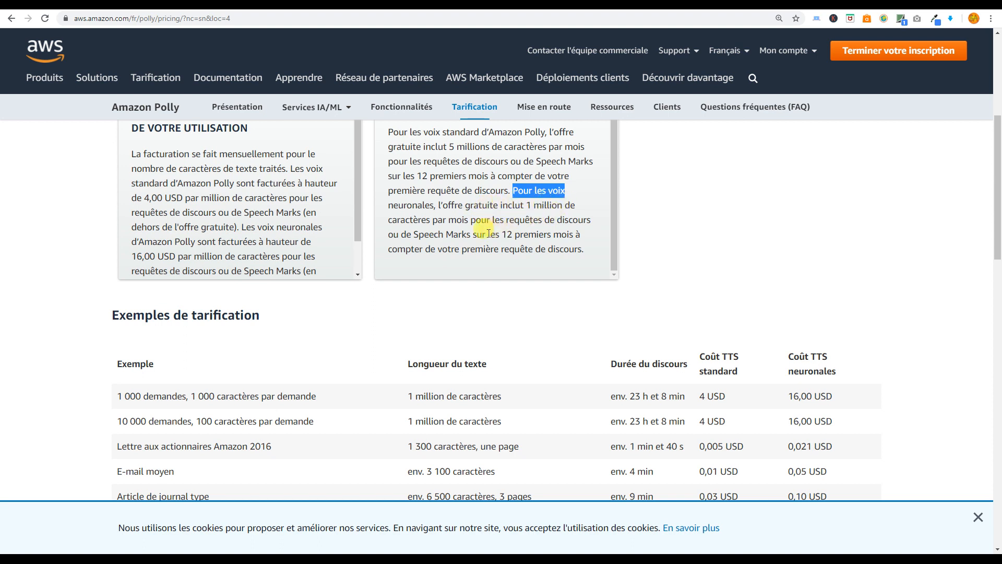
# - Examine Amazon Polly's free tier conditions, pricing examples, AWS GovCloud (US) rates and additional pricing resources
pyautogui.scroll(1, 484, 220)
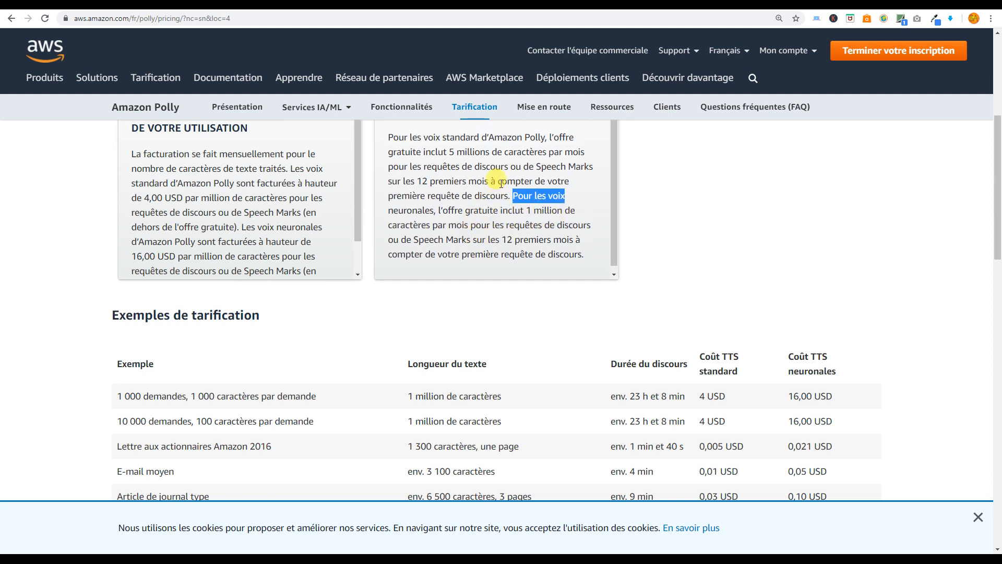
pyautogui.scroll(-1, 502, 226)
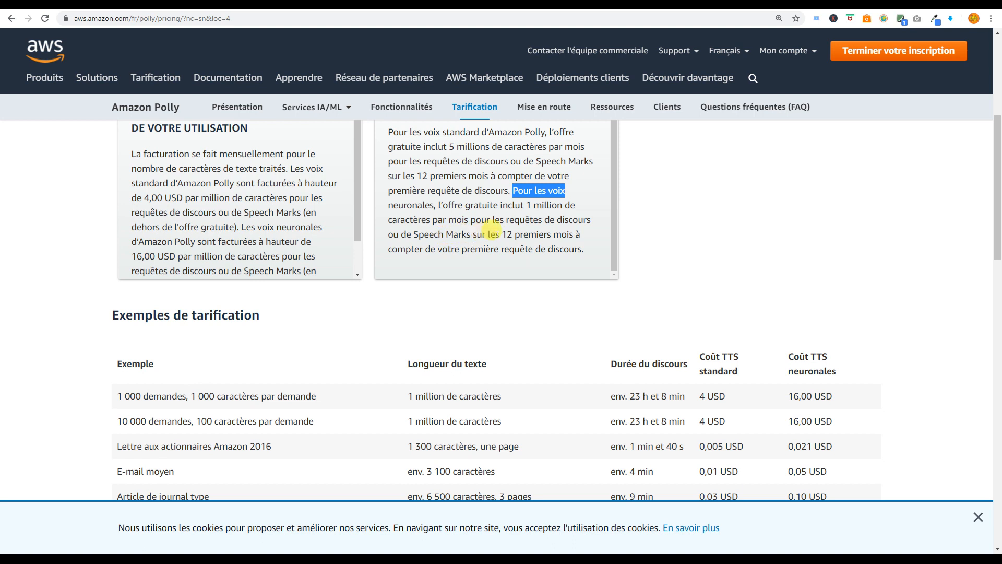
pyautogui.scroll(-1, 522, 244)
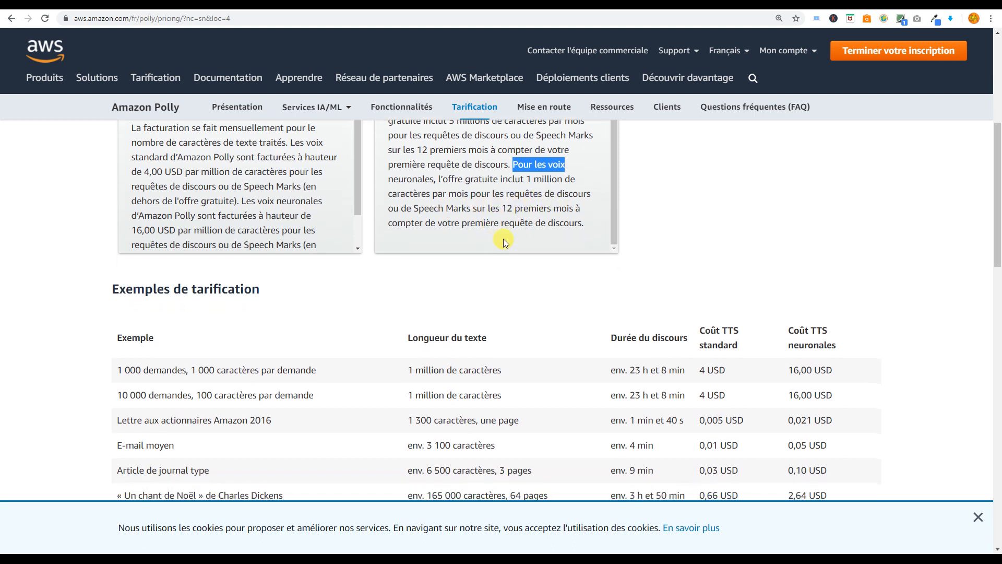
pyautogui.scroll(-1, 519, 226)
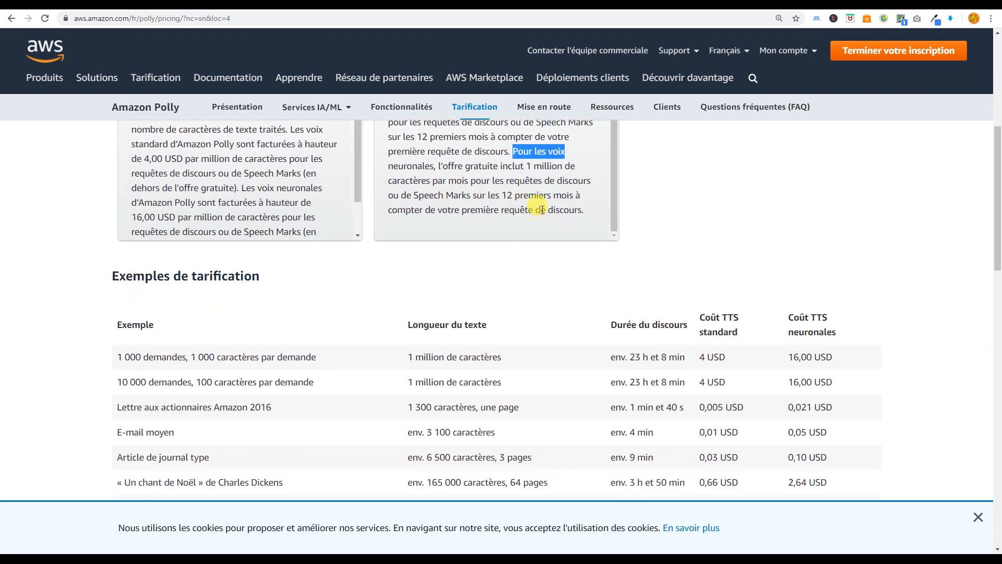
pyautogui.scroll(1, 660, 204)
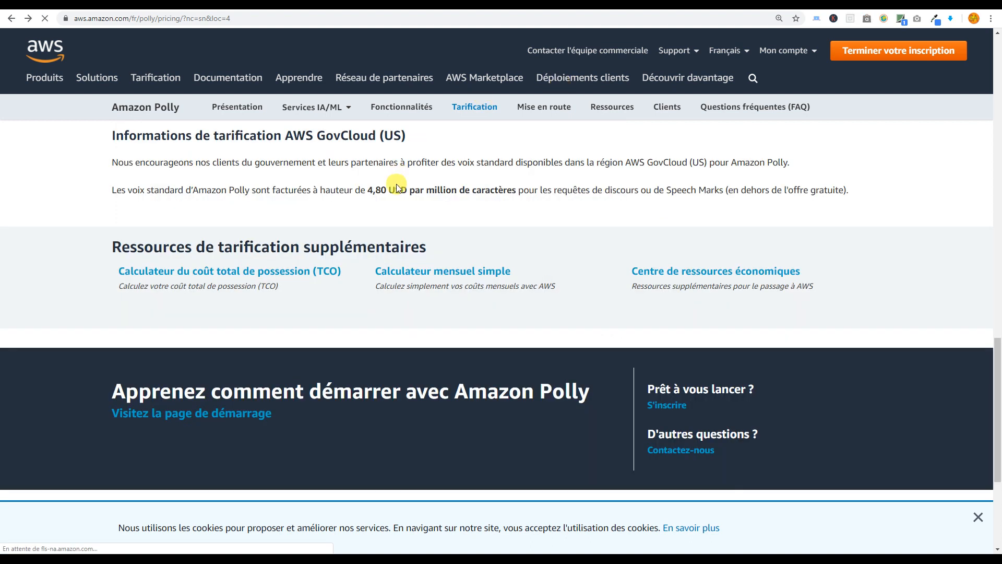
pyautogui.scroll(5, 426, 230)
pyautogui.scroll(-5, 548, 241)
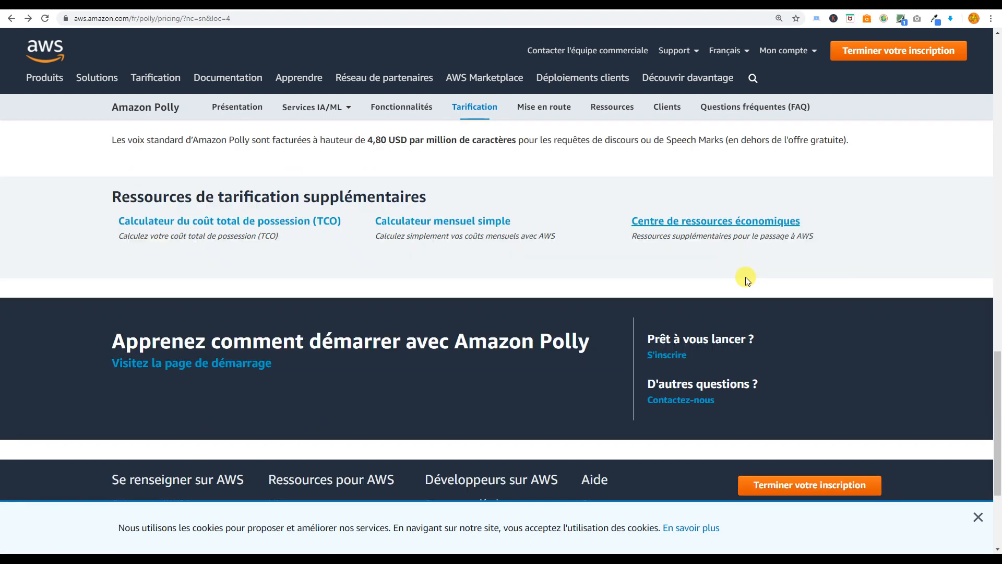
pyautogui.scroll(-3, 746, 279)
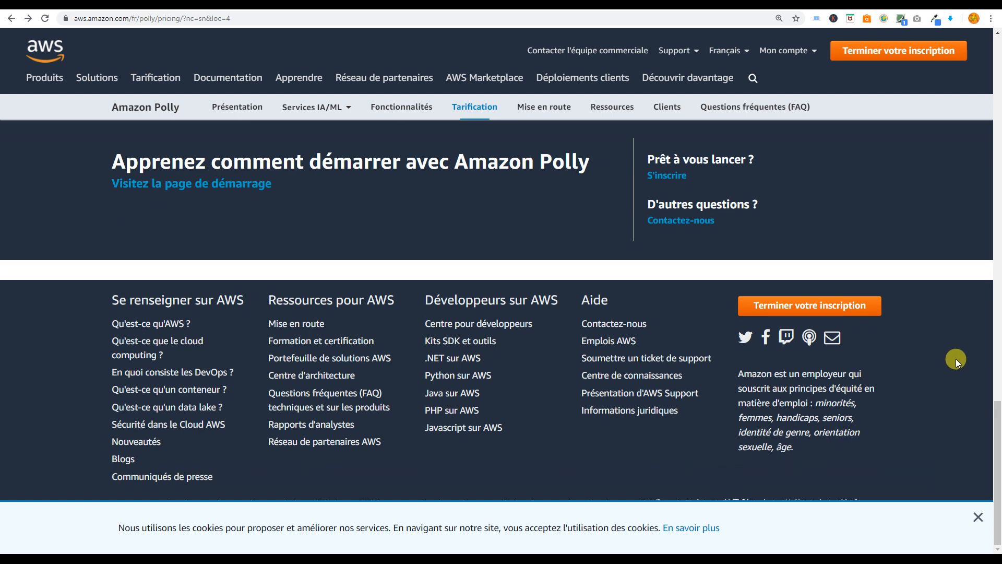
pyautogui.scroll(6, 950, 313)
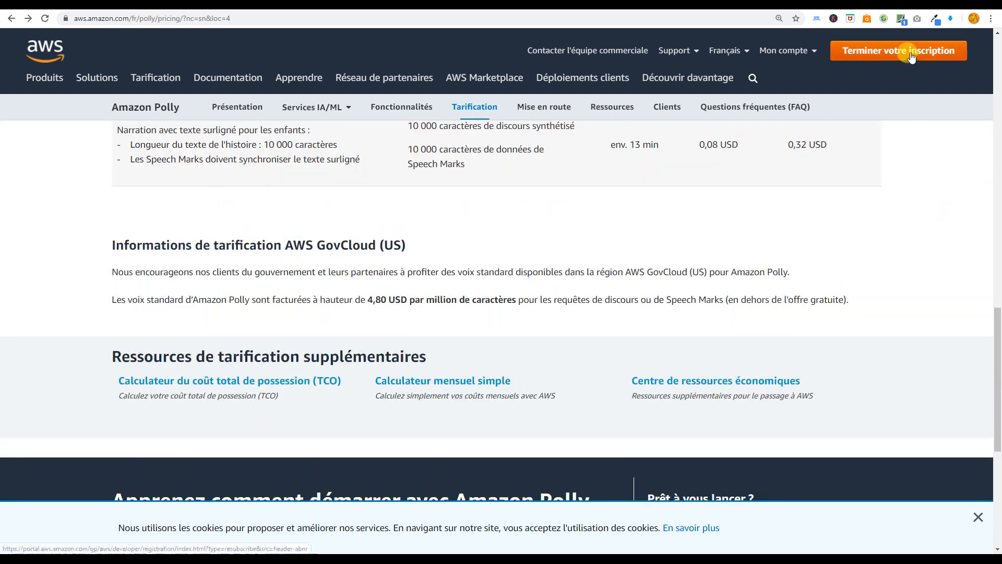
# - Open the AWS sign-up and start creating a new AWS account at its e-mail address field
pyautogui.click(911, 55)
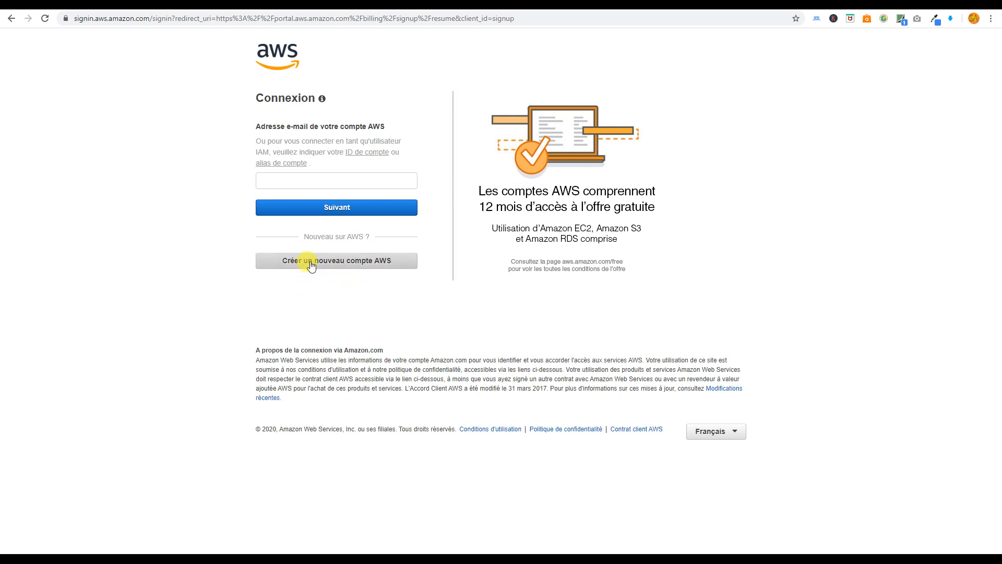
pyautogui.click(311, 266)
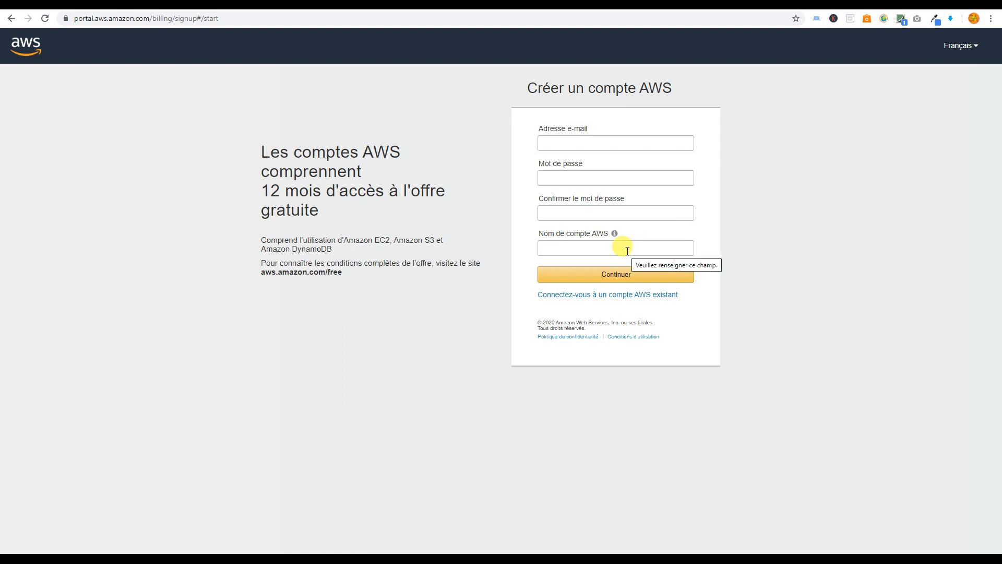
pyautogui.click(642, 143)
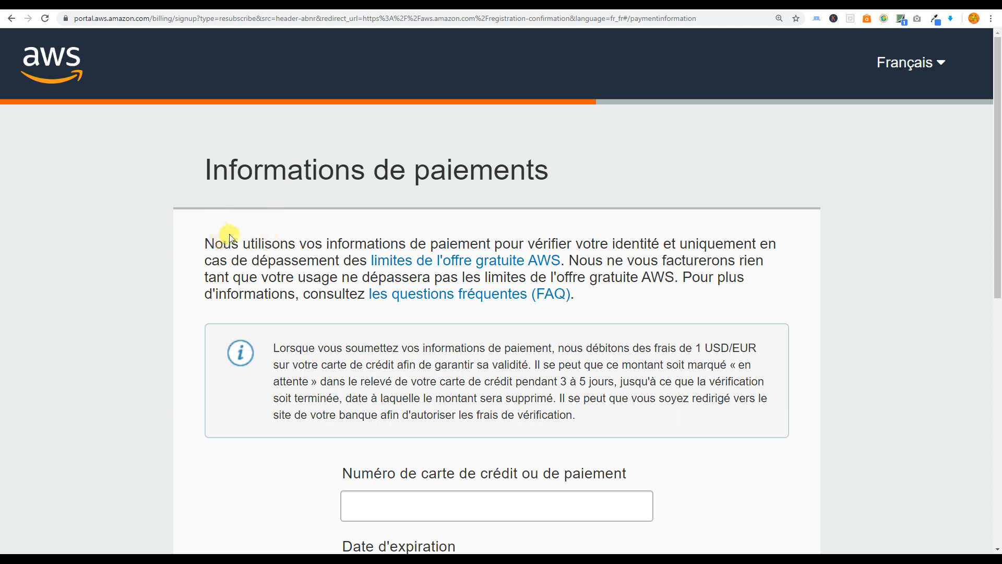
# - Examine the payment information page's explanations about free tier limits and the credit card verification charge
pyautogui.scroll(-1, 271, 220)
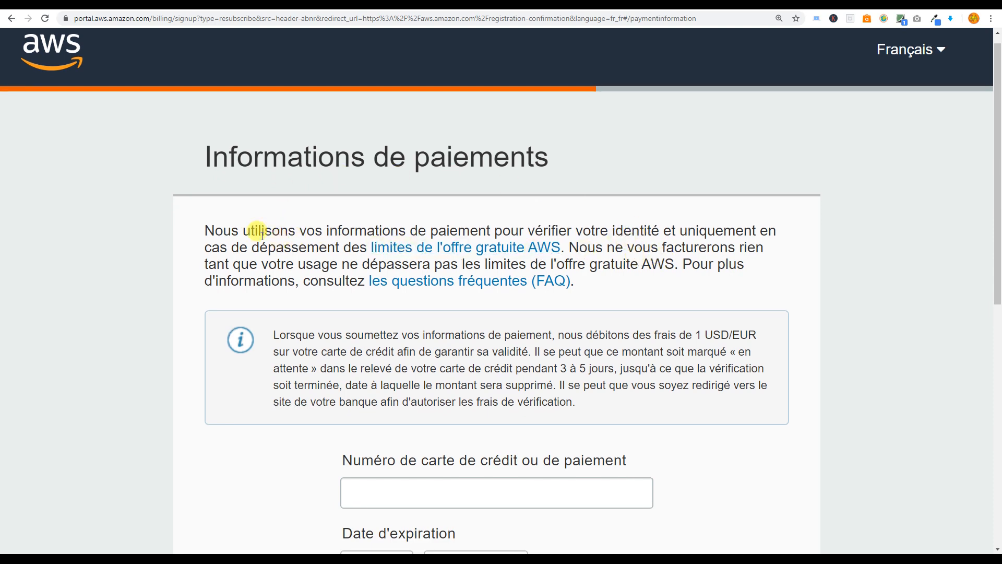
pyautogui.moveTo(206, 230); pyautogui.dragTo(425, 223)
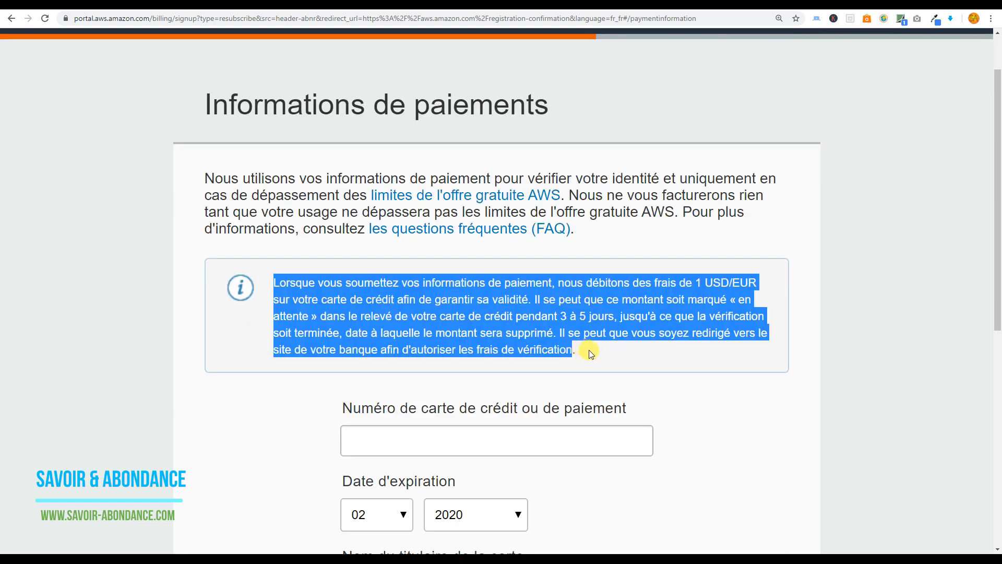
pyautogui.scroll(1, 590, 354)
pyautogui.scroll(-1, 586, 349)
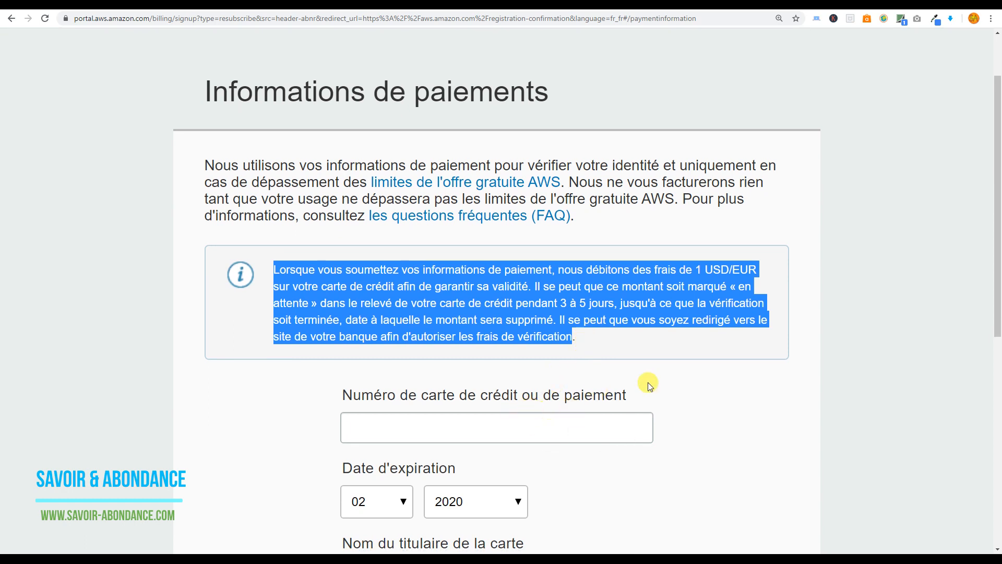
pyautogui.scroll(-1, 687, 381)
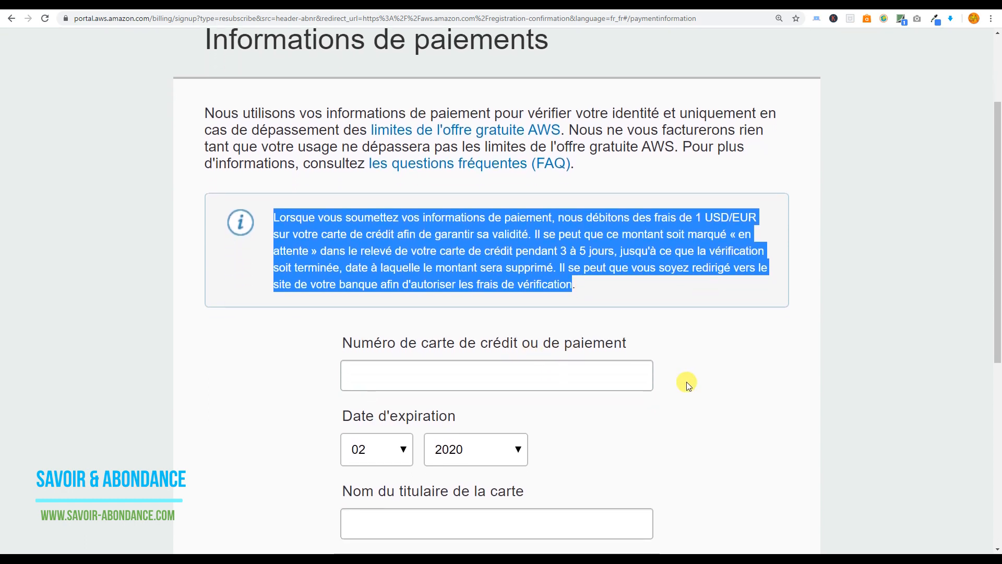
pyautogui.scroll(-1, 727, 376)
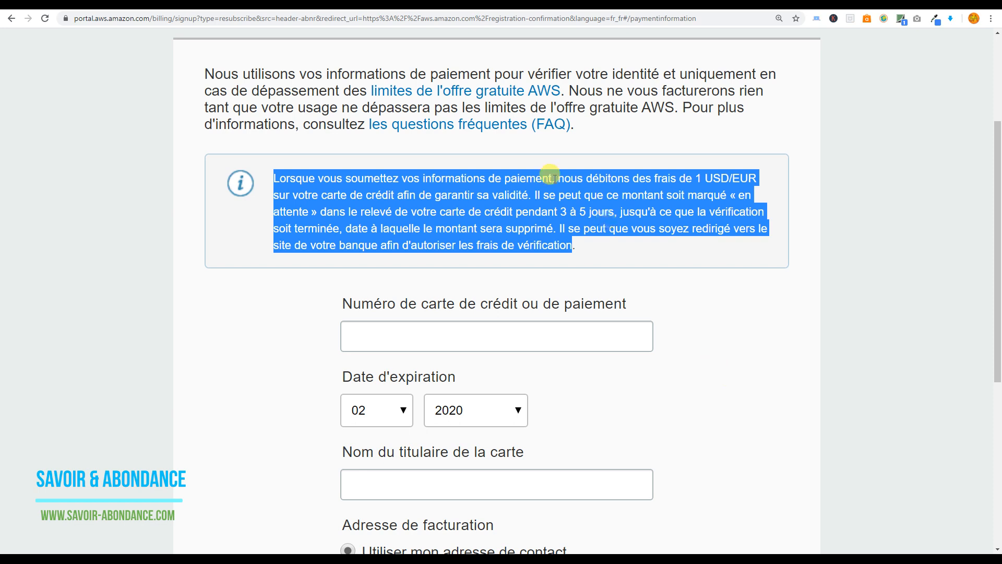
pyautogui.scroll(2, 616, 236)
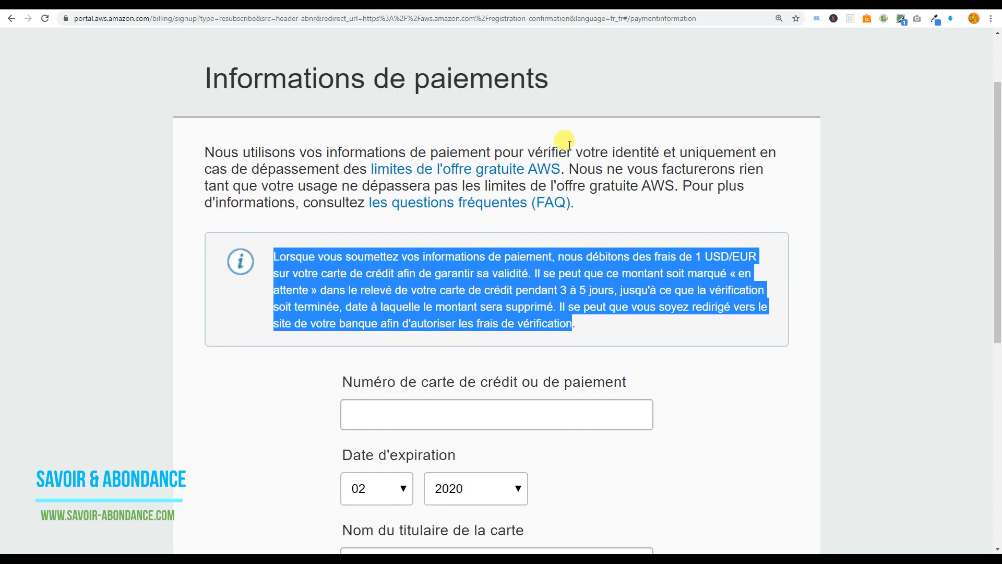
pyautogui.click(626, 163)
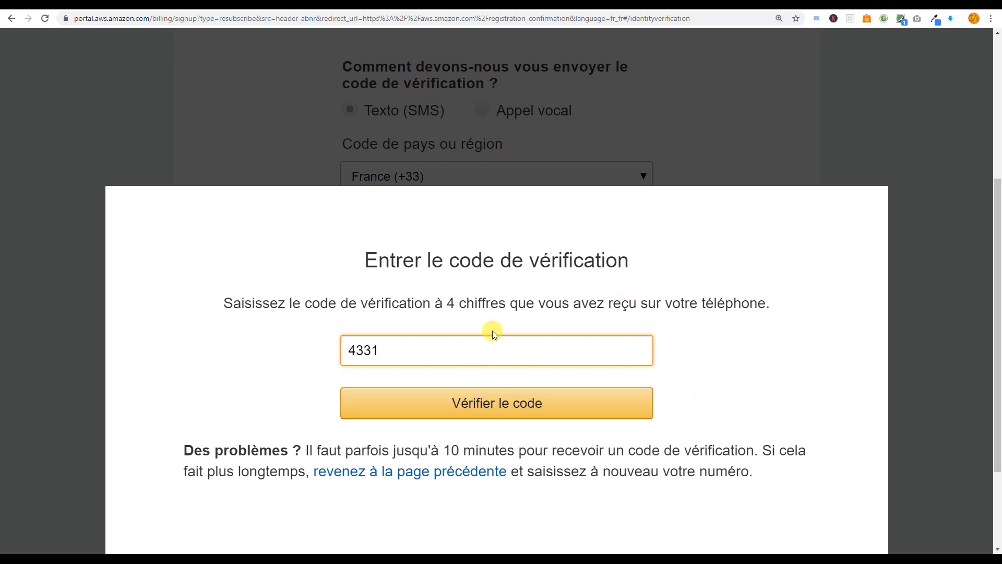
# - Submit the phone verification code and continue to the support plan selection
pyautogui.click(521, 403)
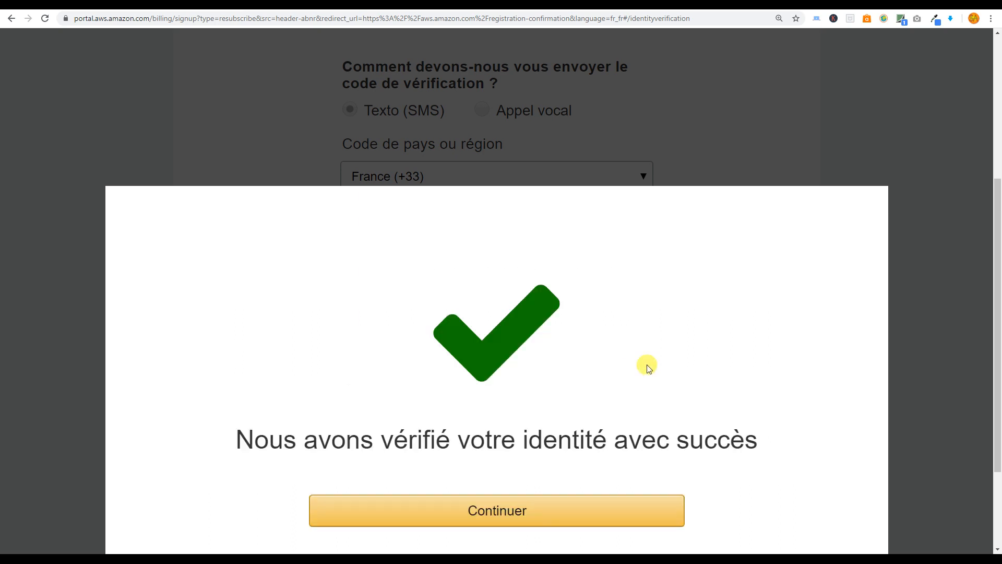
pyautogui.scroll(-1, 677, 349)
pyautogui.scroll(3, 678, 350)
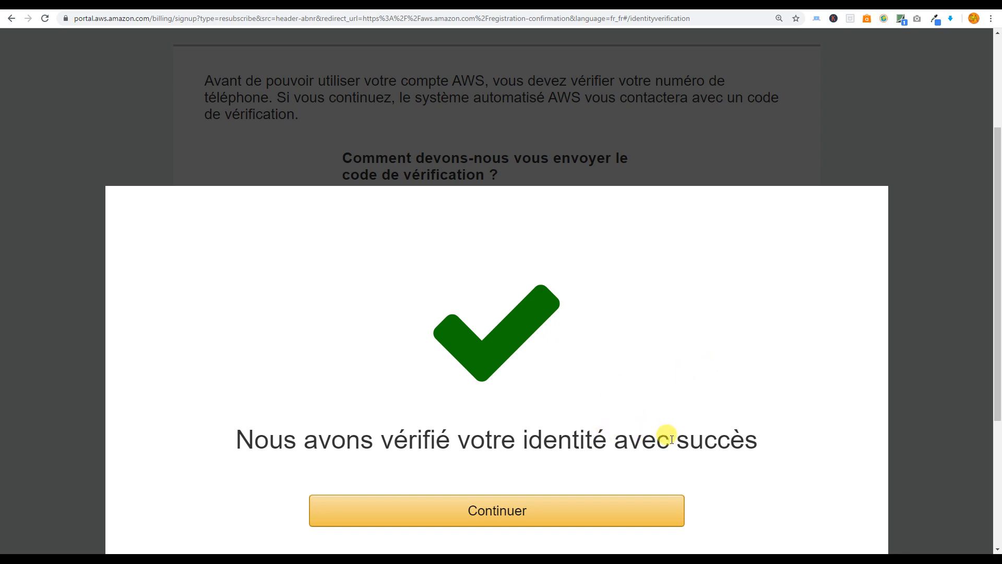
pyautogui.click(557, 517)
# - Compare the AWS support plans and choose the free Plan Basique
pyautogui.scroll(-2, 447, 217)
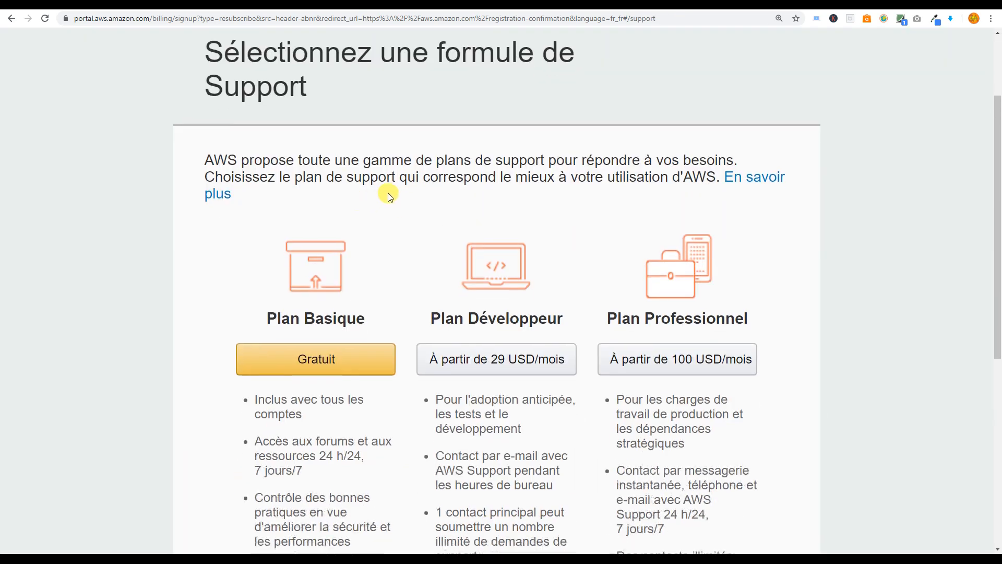
pyautogui.scroll(-2, 449, 198)
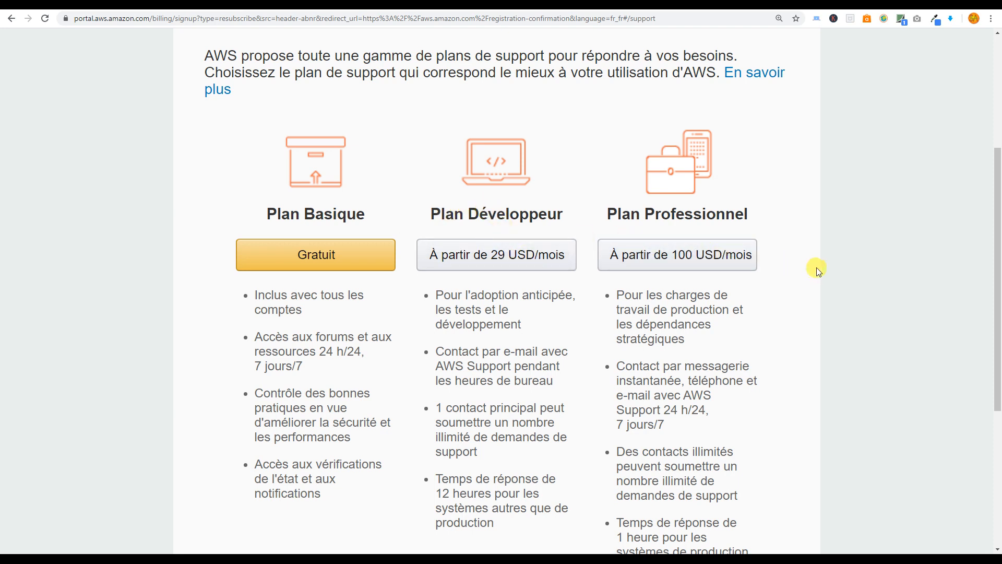
pyautogui.scroll(-2, 817, 270)
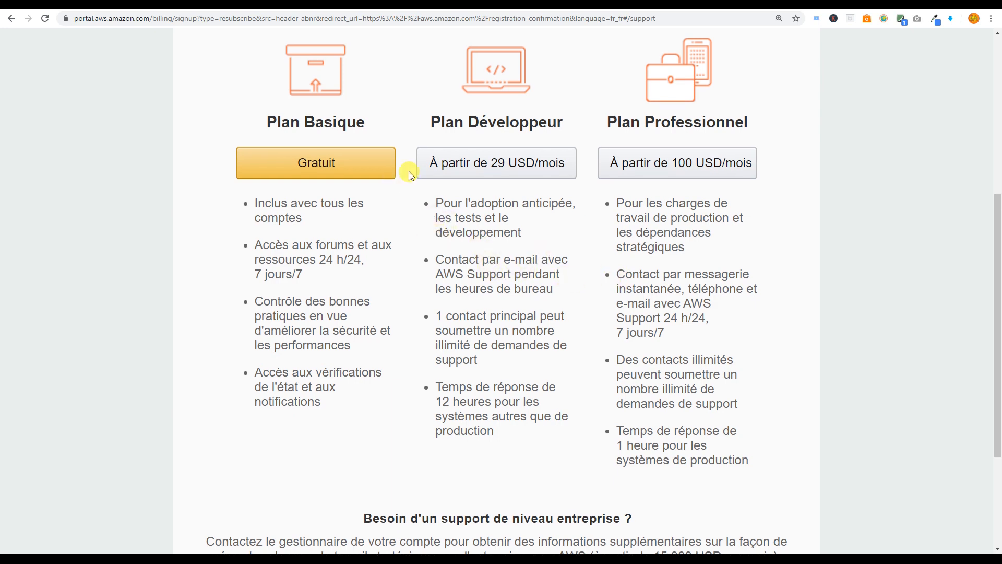
pyautogui.scroll(-1, 411, 175)
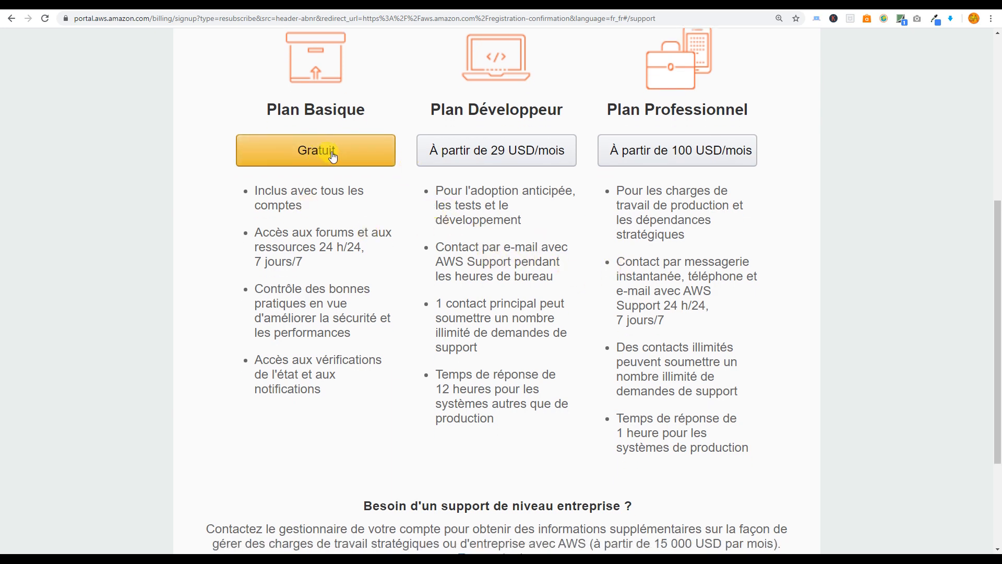
pyautogui.click(333, 157)
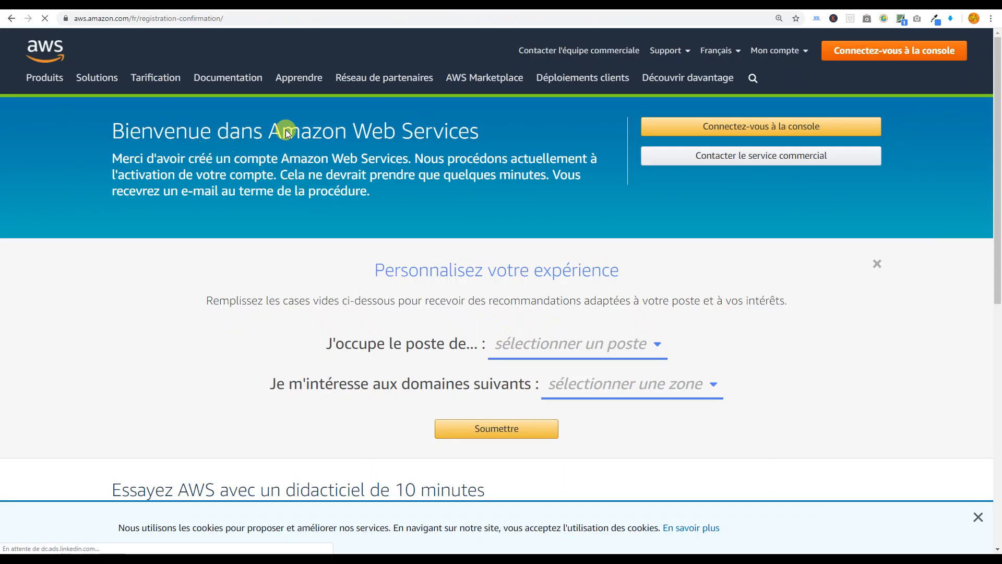
# - Go from the registration confirmation to the AWS Management Console, search its services for "polly" and open Amazon Polly
pyautogui.scroll(-1, 537, 117)
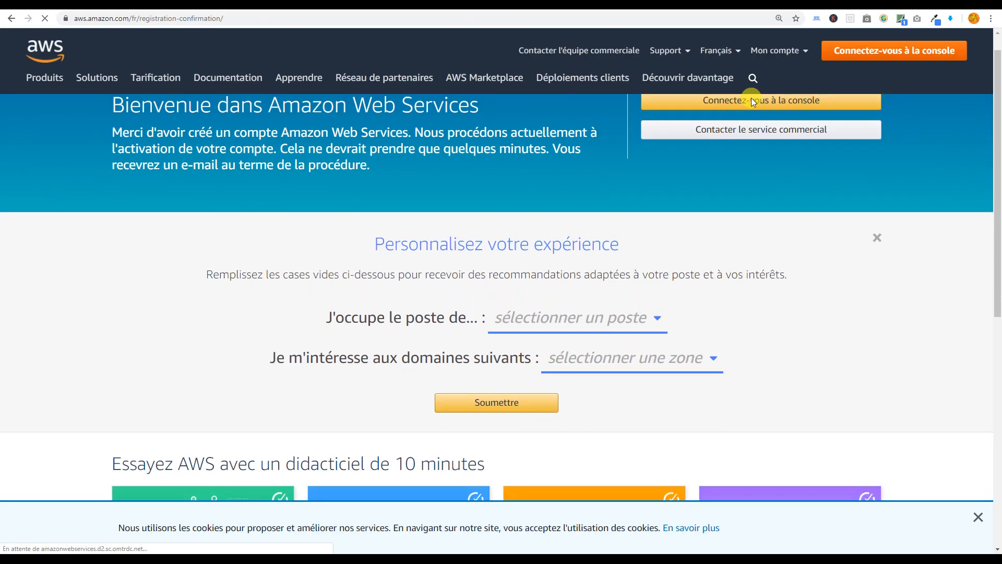
pyautogui.scroll(1, 752, 100)
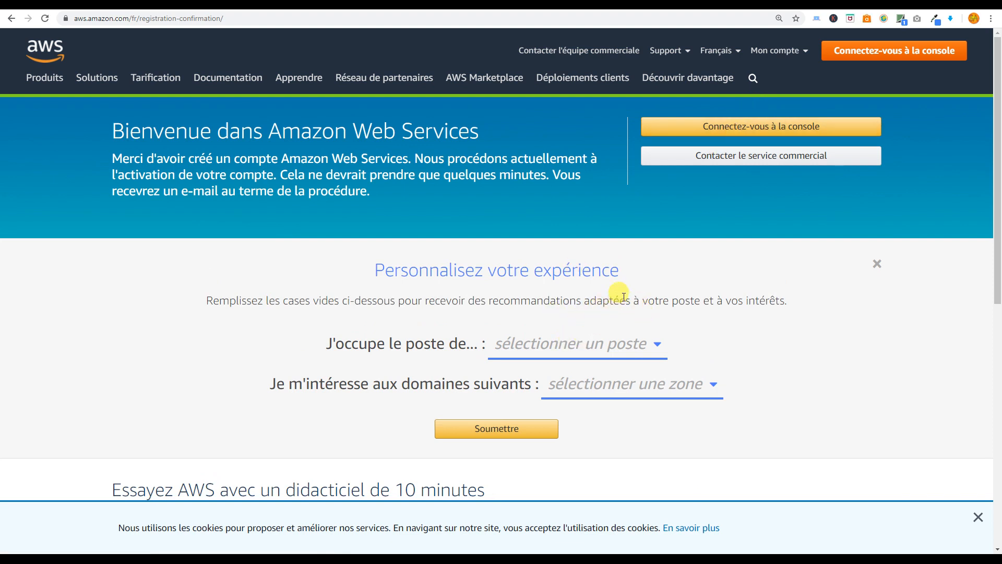
pyautogui.scroll(-1, 617, 291)
pyautogui.scroll(-1, 736, 333)
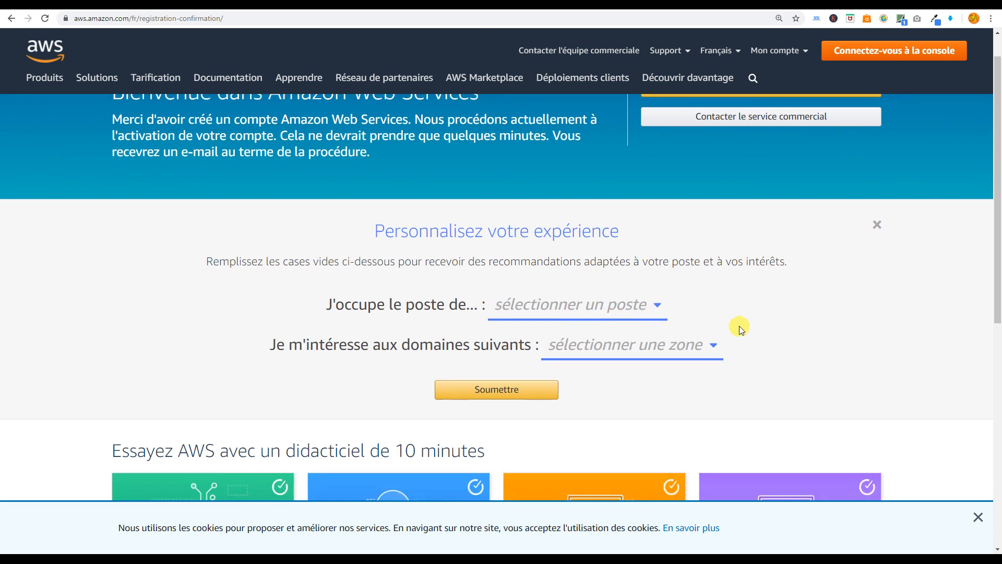
pyautogui.scroll(-1, 738, 324)
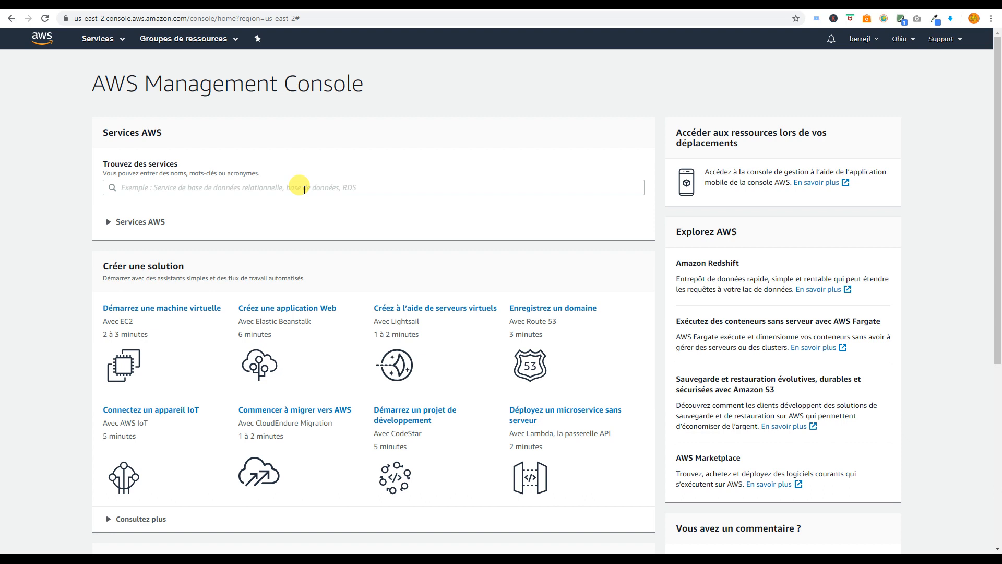
pyautogui.click(304, 190)
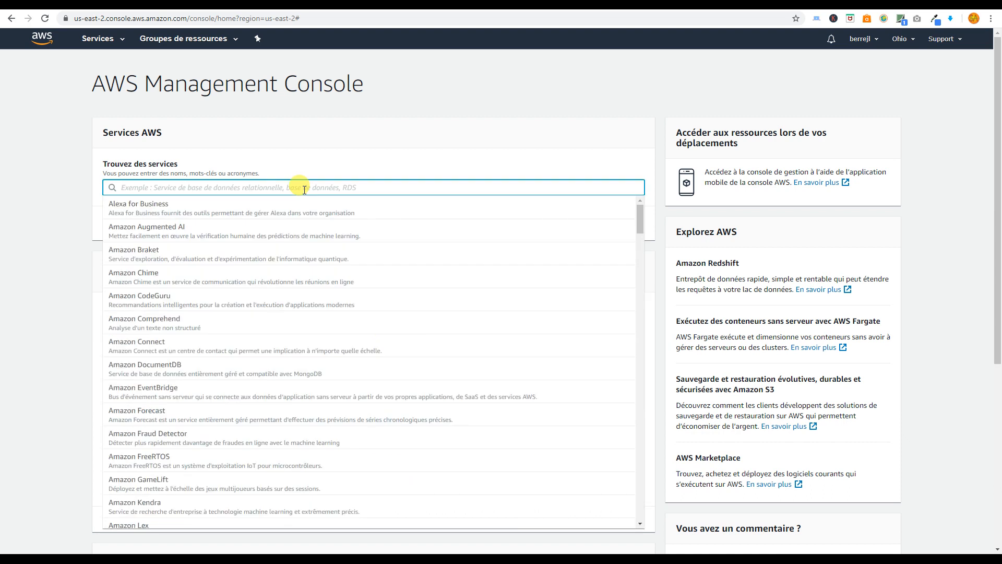
pyautogui.write('polly')
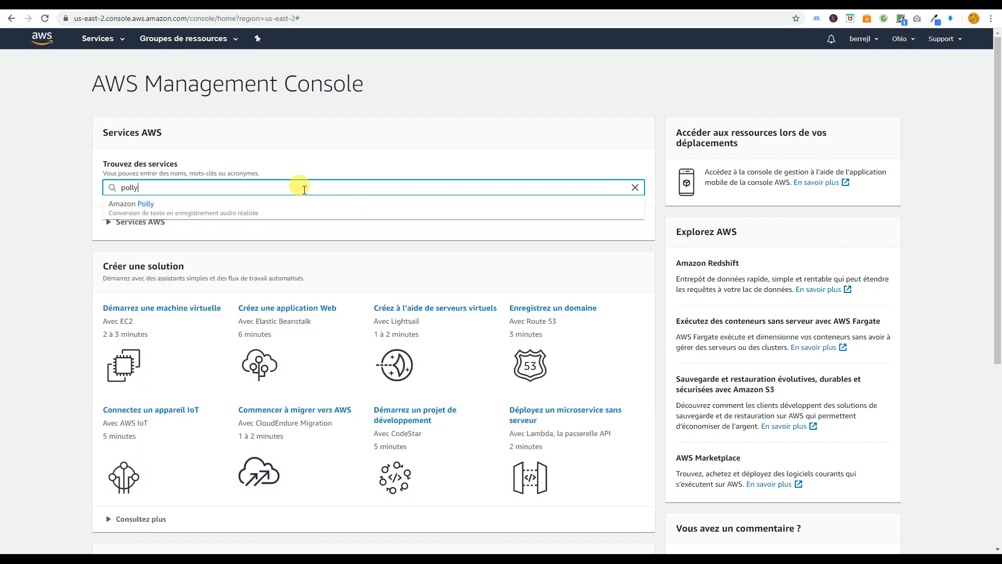
pyautogui.click(146, 206)
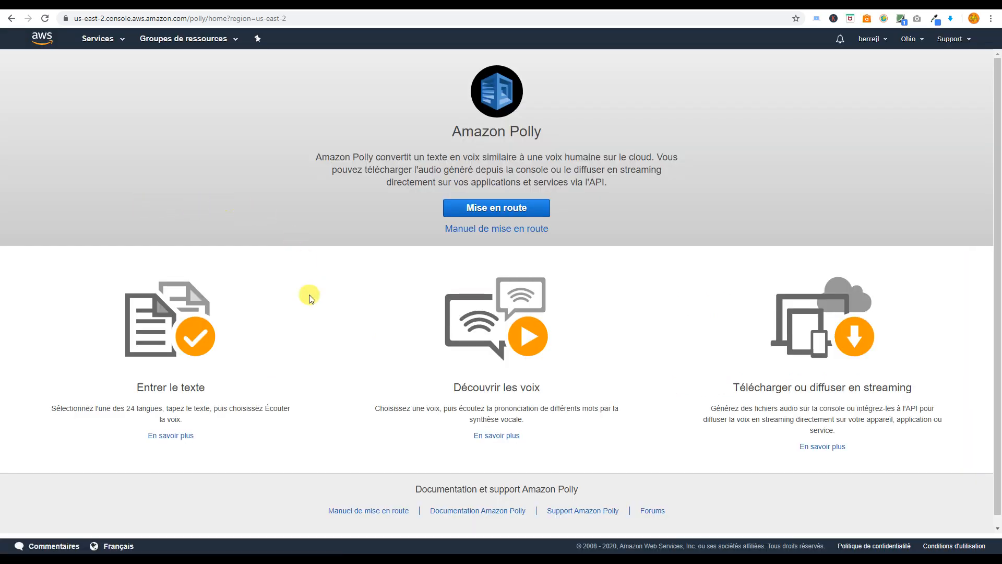
# - Open Amazon Polly's speech synthesis page, look through the available languages and choose Français
pyautogui.scroll(-1, 287, 314)
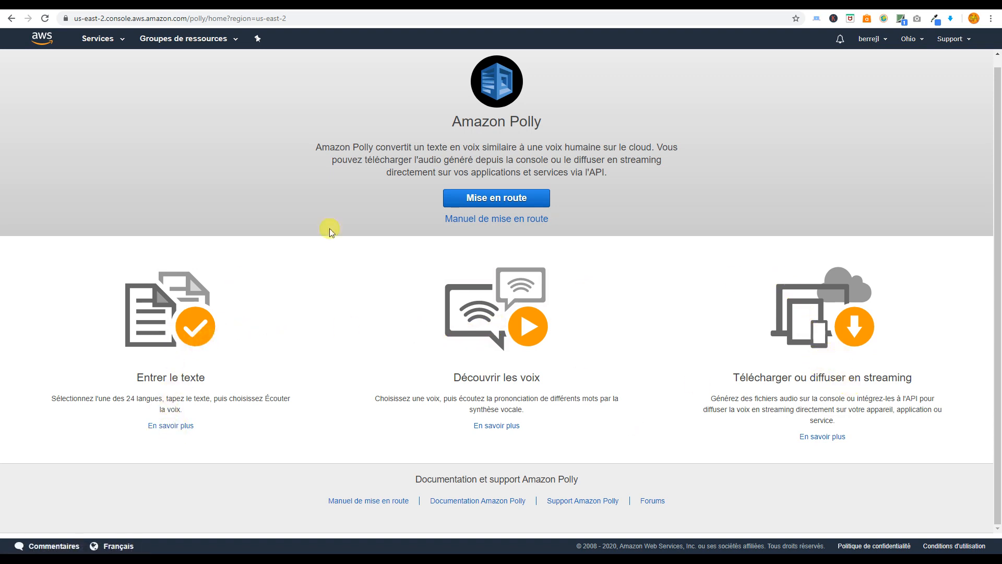
pyautogui.click(499, 199)
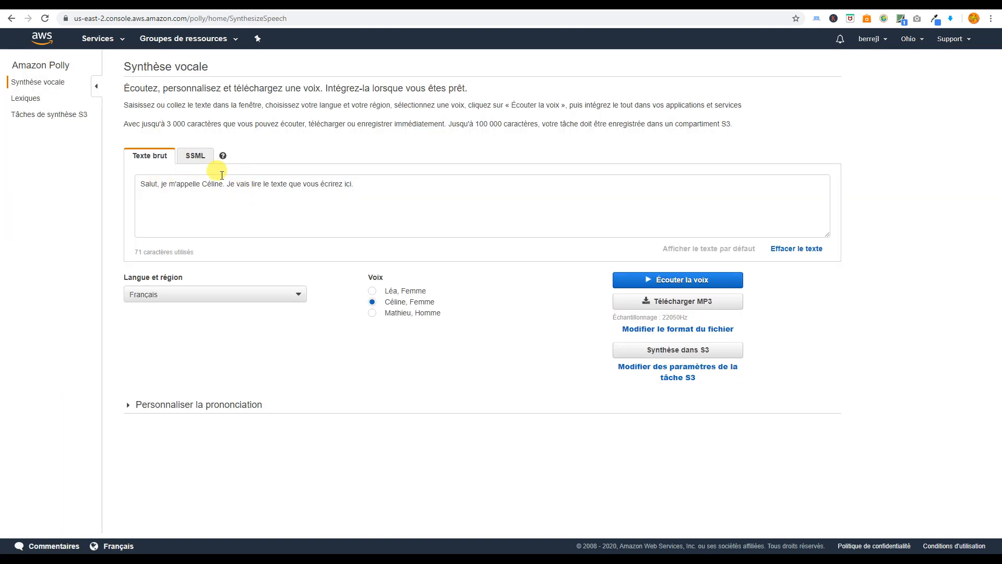
pyautogui.click(215, 294)
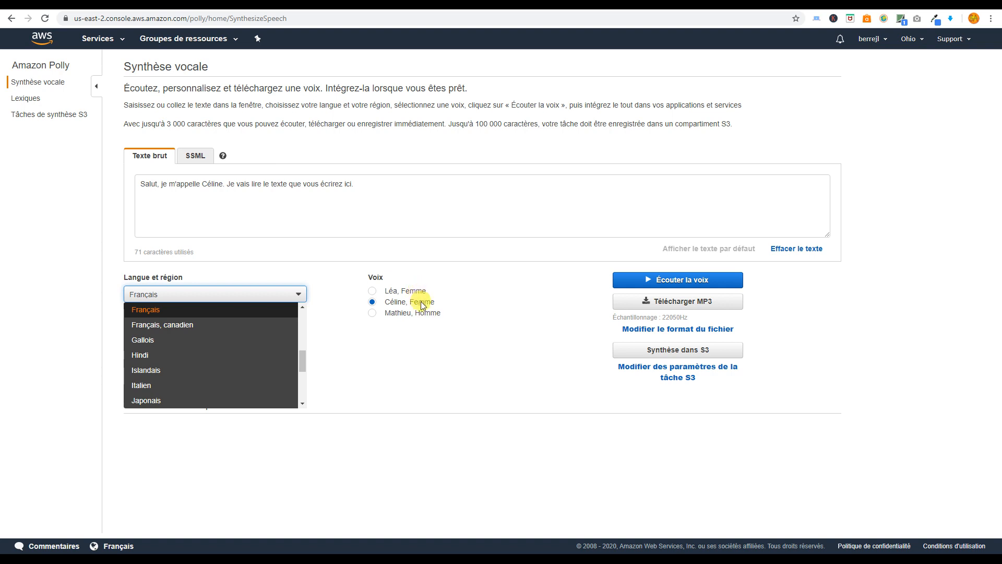
pyautogui.scroll(3, 211, 347)
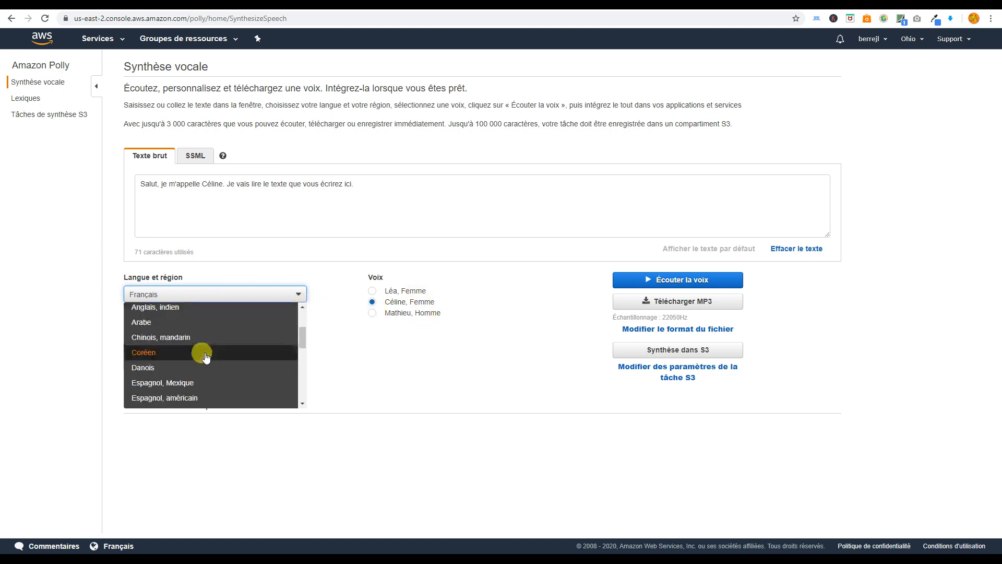
pyautogui.scroll(-3, 193, 360)
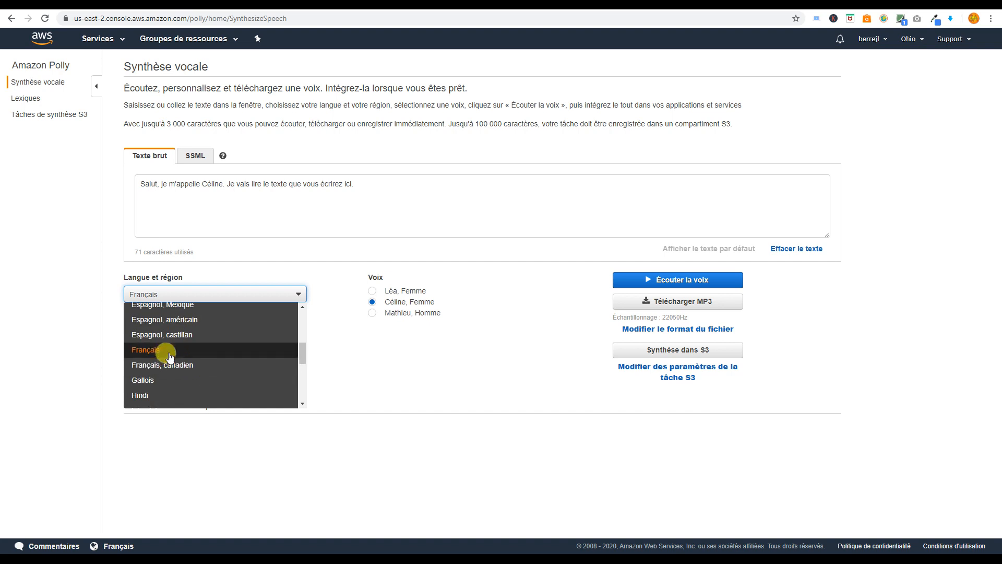
pyautogui.click(166, 352)
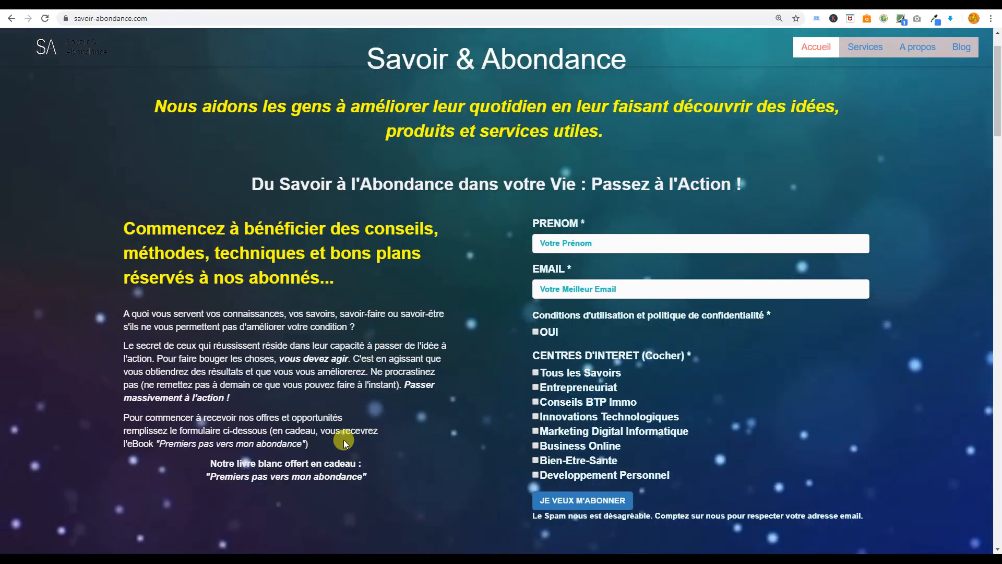
# - Copy the three paragraphs starting "A quoi vous servent vos connaissances" from savoir-abondance.com and replace Polly's sample text with them
pyautogui.moveTo(331, 442); pyautogui.dragTo(117, 316)
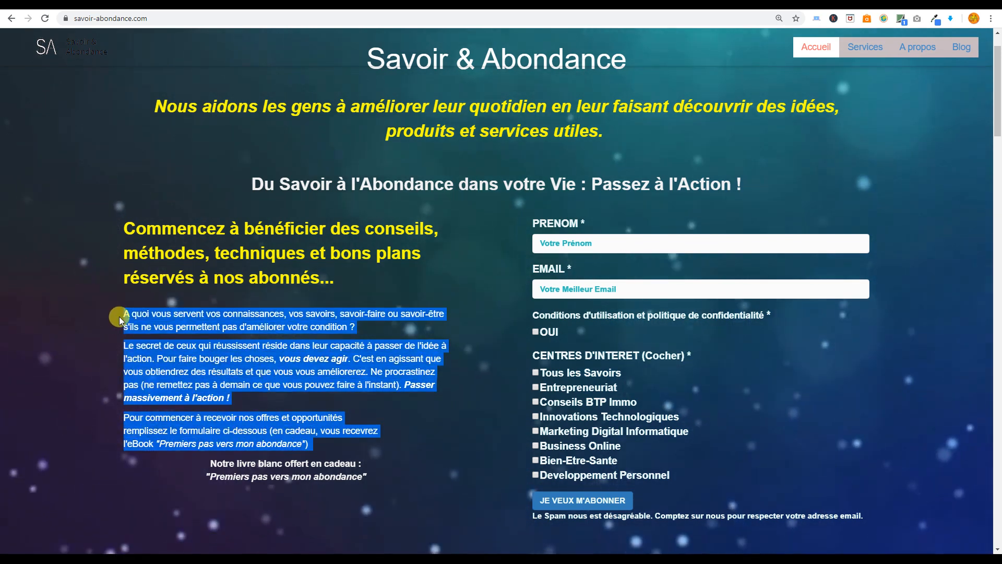
pyautogui.hotkey('ctrl', 'c')
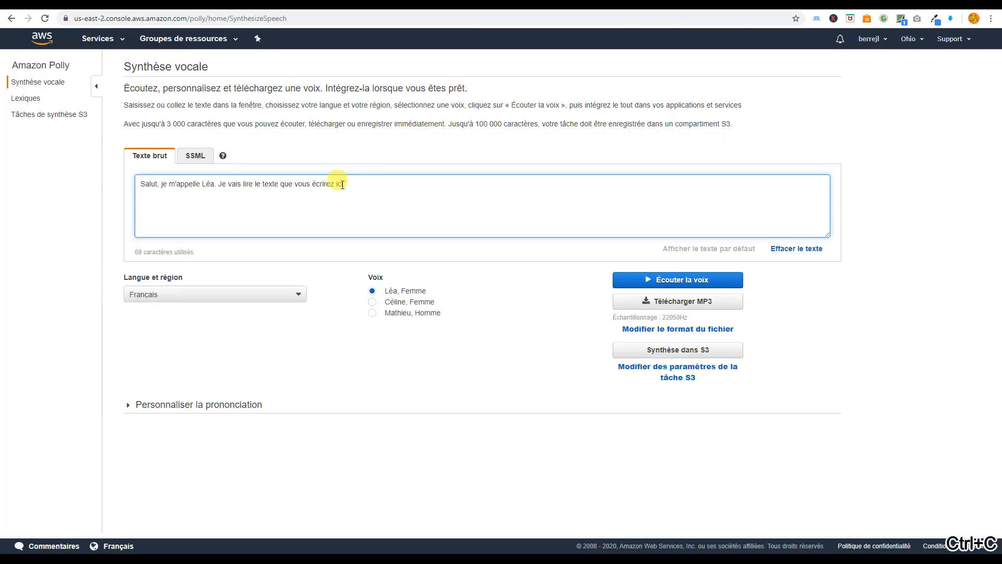
pyautogui.moveTo(349, 183); pyautogui.dragTo(155, 195)
pyautogui.hotkey('ctrl', 'v')
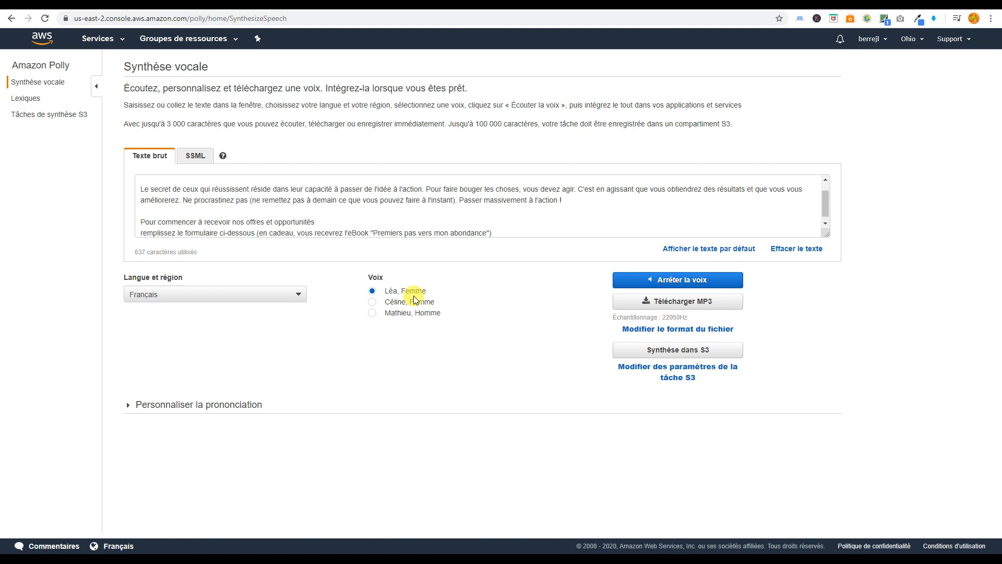
# - Listen to the pasted text with Polly's French voices Léa, Céline and Mathieu in turn
pyautogui.click(695, 282)
pyautogui.click(371, 305)
pyautogui.click(149, 192)
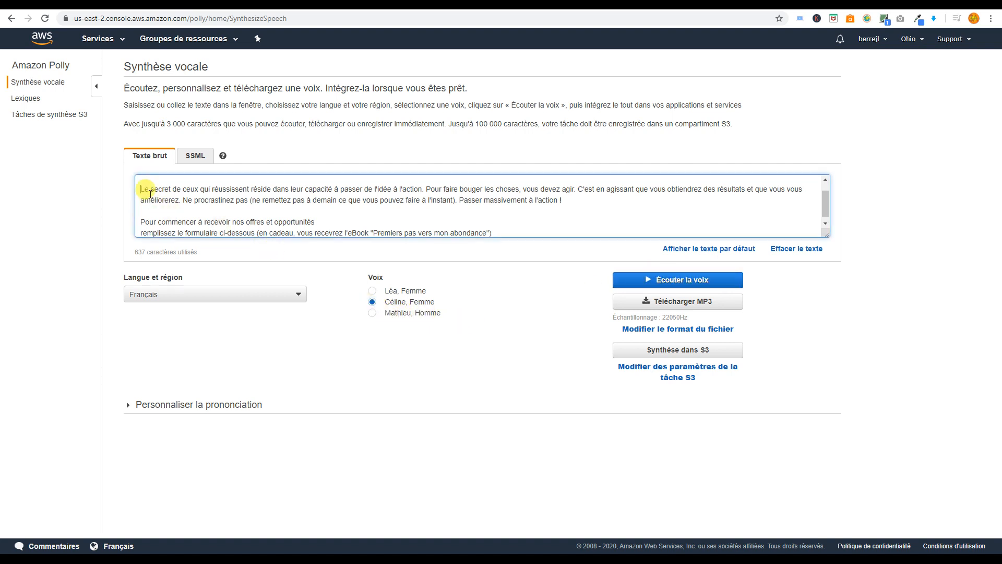
pyautogui.scroll(1, 150, 193)
pyautogui.click(678, 282)
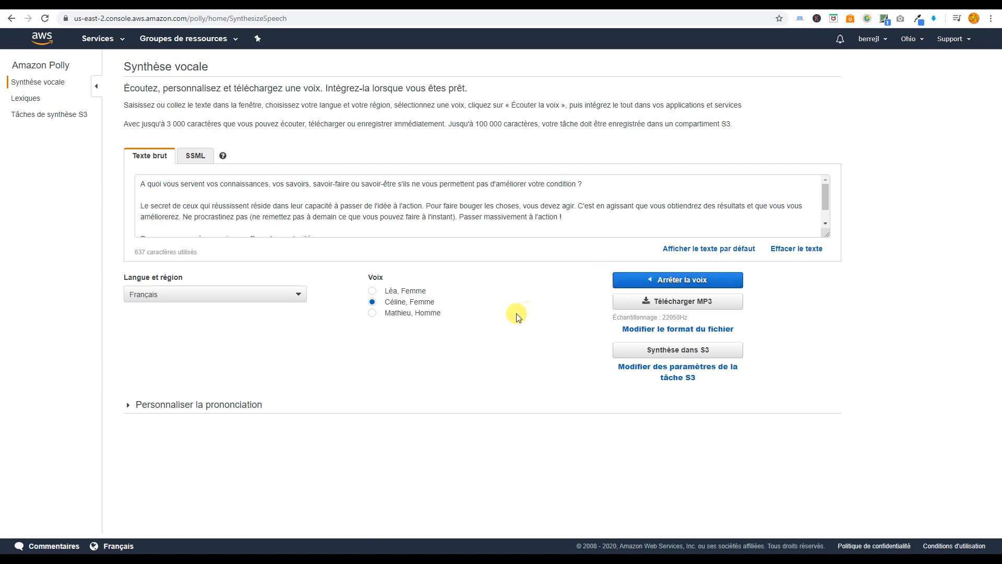
pyautogui.click(372, 312)
pyautogui.click(681, 278)
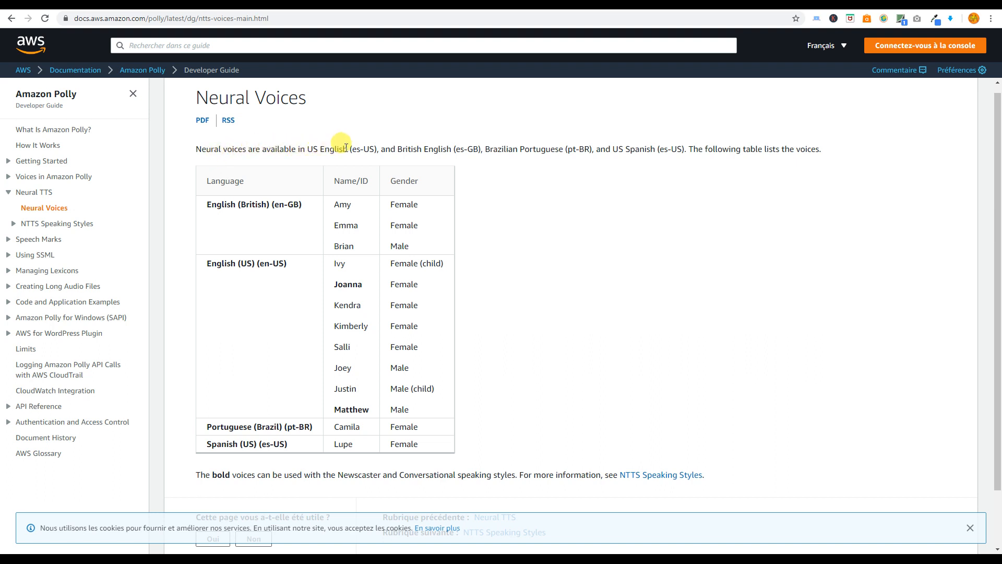
# - Examine the languages and voices listed on Amazon Polly's Neural Voices documentation page
pyautogui.moveTo(347, 147); pyautogui.dragTo(315, 149)
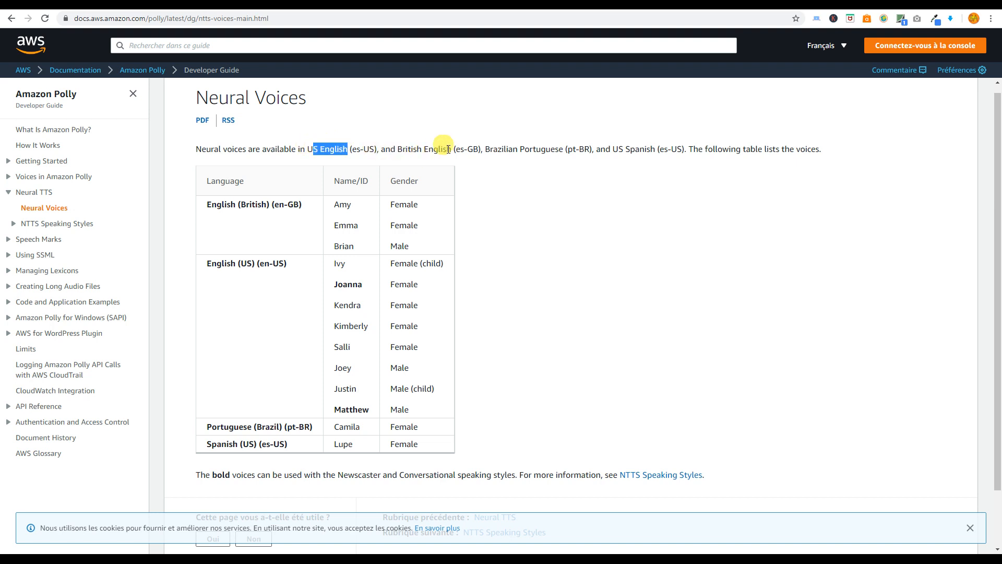
pyautogui.moveTo(452, 148); pyautogui.dragTo(398, 150)
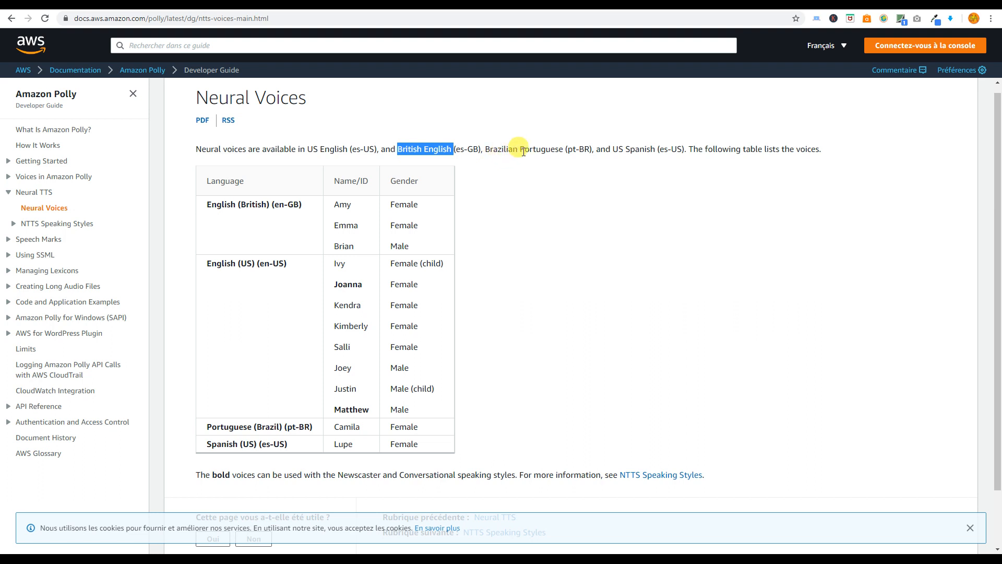
pyautogui.moveTo(565, 149); pyautogui.dragTo(485, 150)
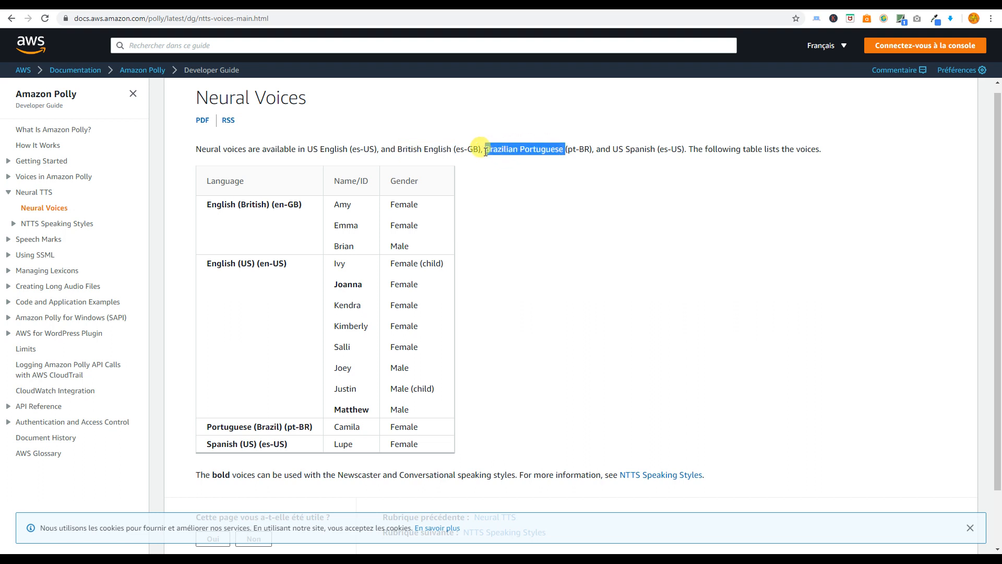
pyautogui.moveTo(655, 150); pyautogui.dragTo(617, 153)
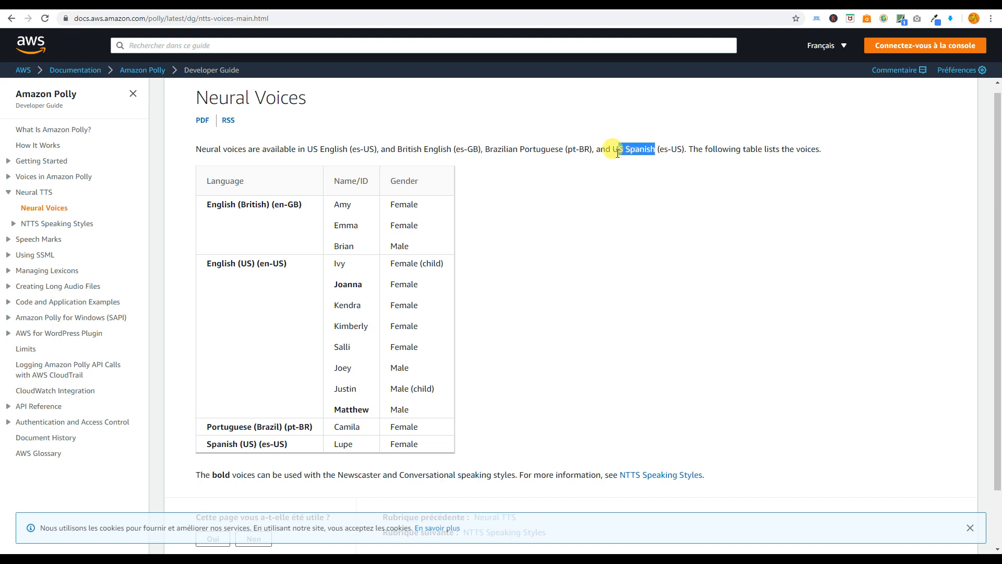
pyautogui.click(750, 143)
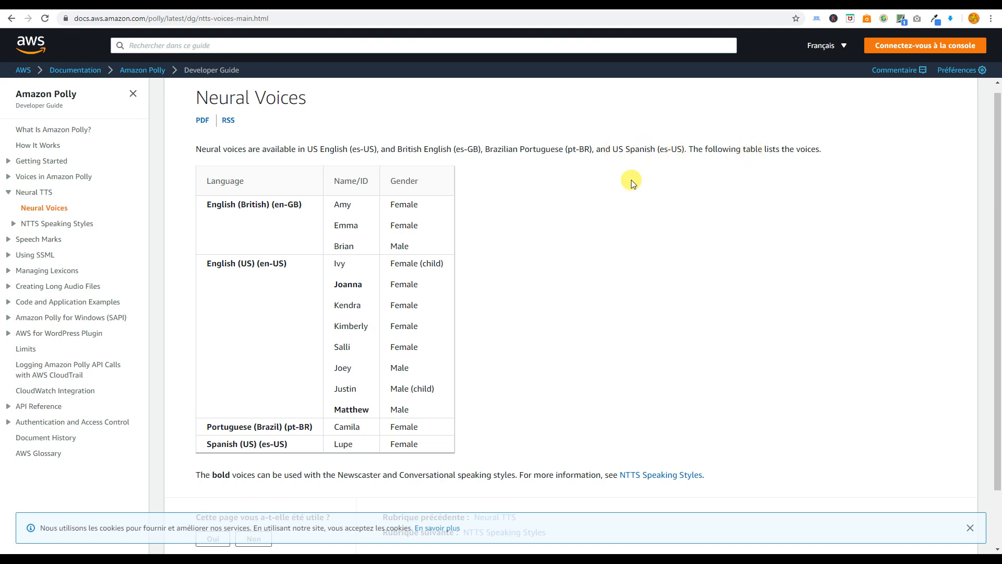
pyautogui.scroll(-1, 353, 259)
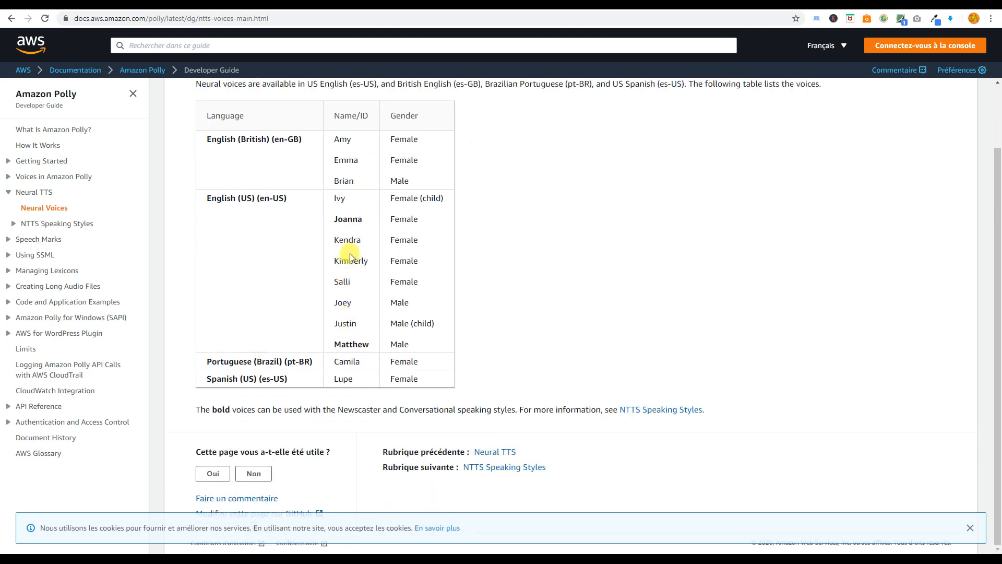
pyautogui.scroll(1, 350, 257)
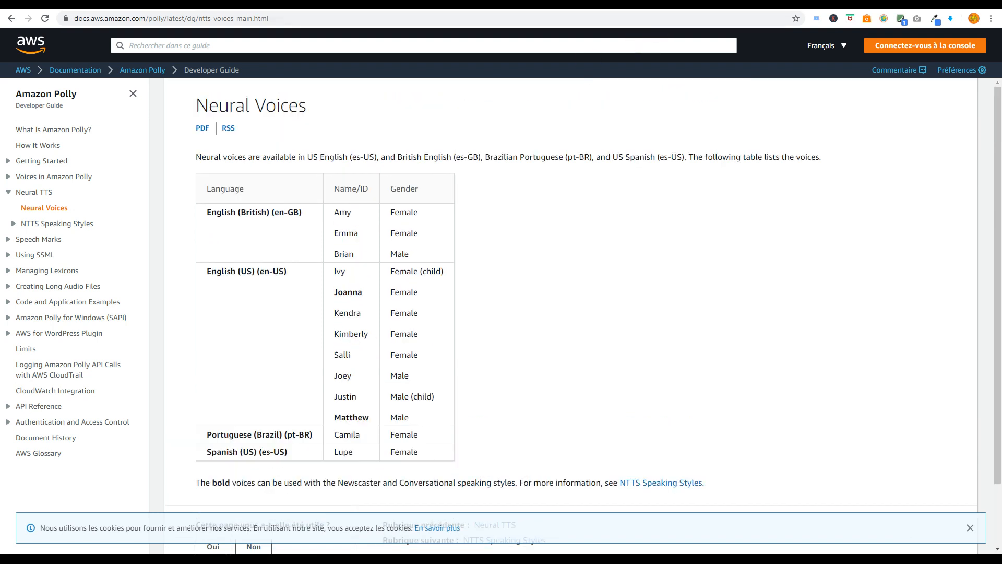
# - Return to the Polly console and play the single sentence "A quoi vous servent vos connaissances…" with Léa, Céline and Mathieu in turn
pyautogui.click(548, 4)
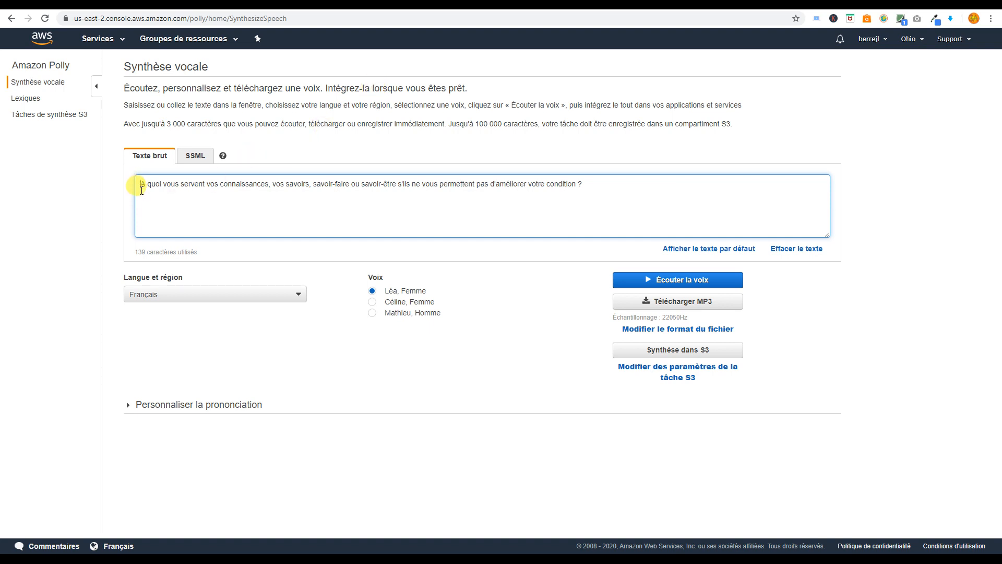
pyautogui.click(647, 279)
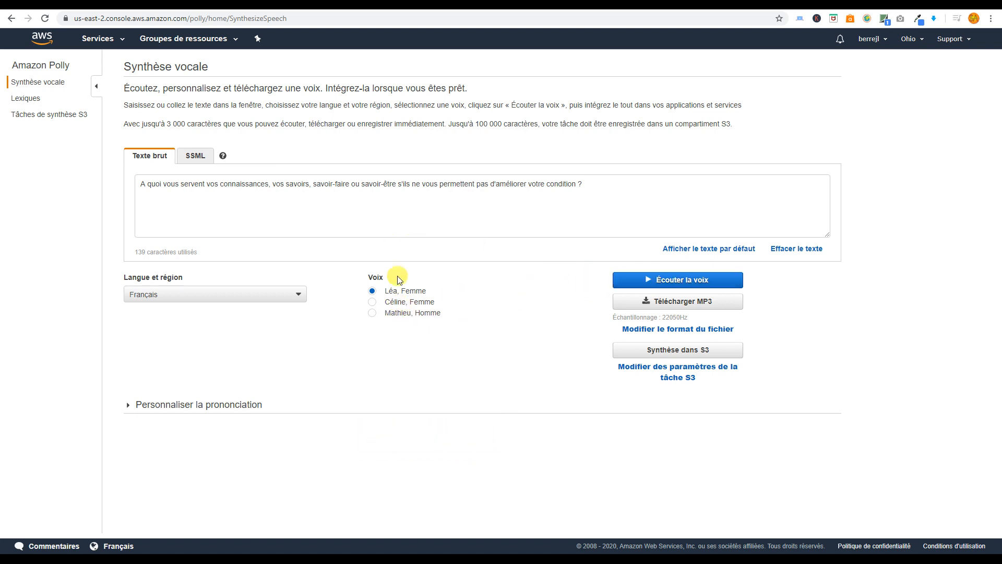
pyautogui.click(201, 196)
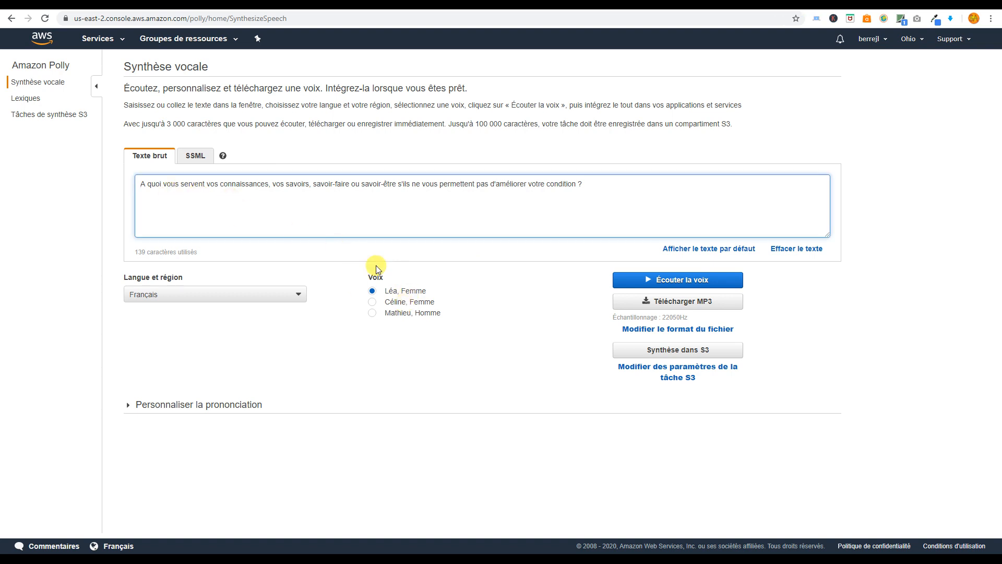
pyautogui.click(373, 303)
pyautogui.click(650, 279)
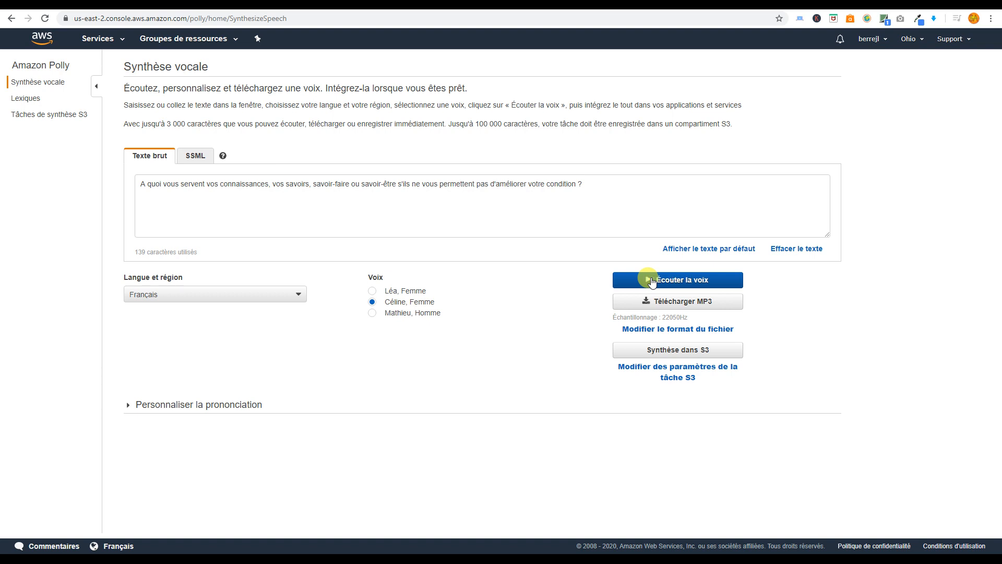
pyautogui.click(651, 280)
pyautogui.click(371, 316)
pyautogui.click(677, 281)
# - Copy the whole sentence from Polly into Balabolka and read it aloud with the Microsoft Hortense Desktop voice
pyautogui.click(607, 186)
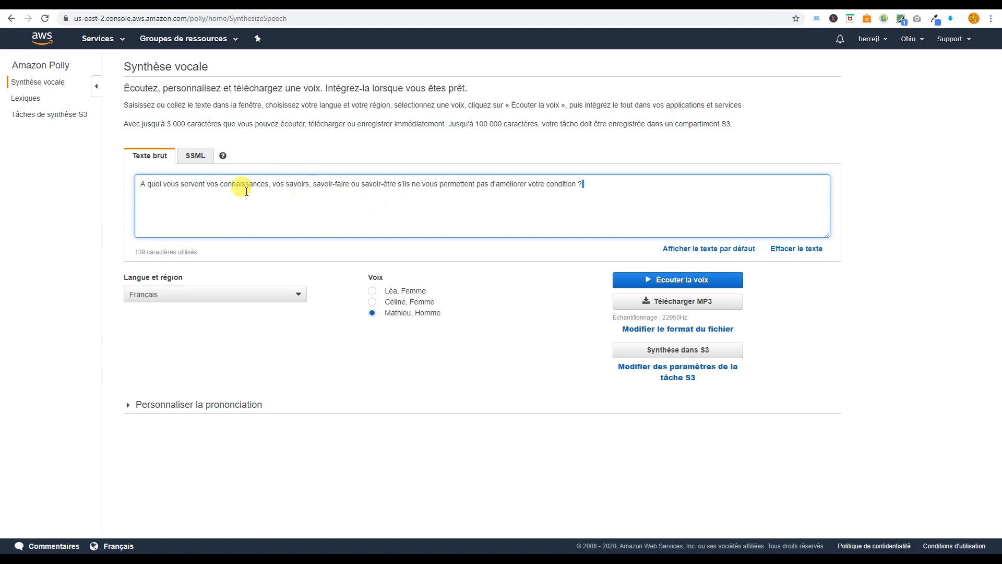
pyautogui.keyDown('shift'); pyautogui.click(142, 186); pyautogui.keyUp('shift')
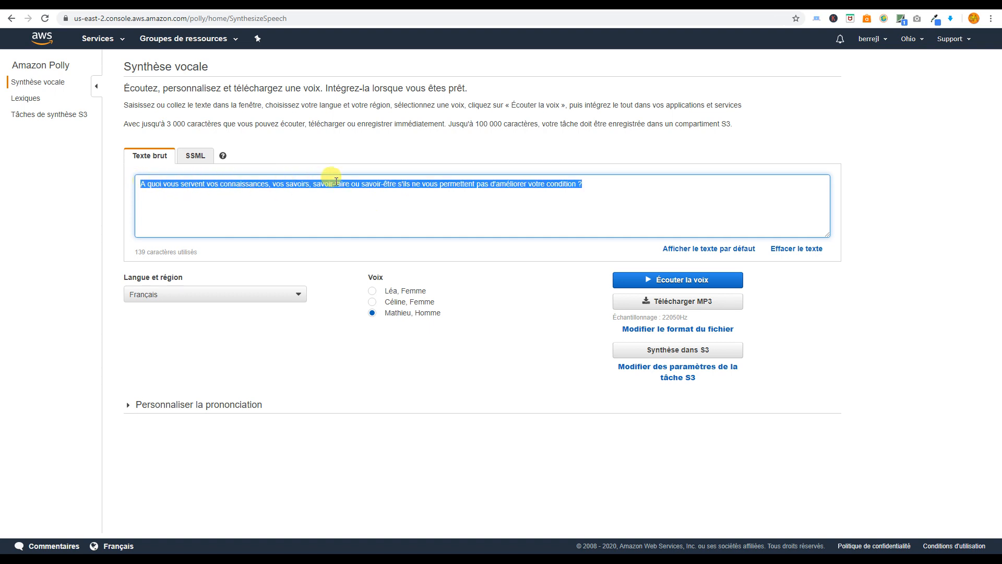
pyautogui.hotkey('ctrl', 'c')
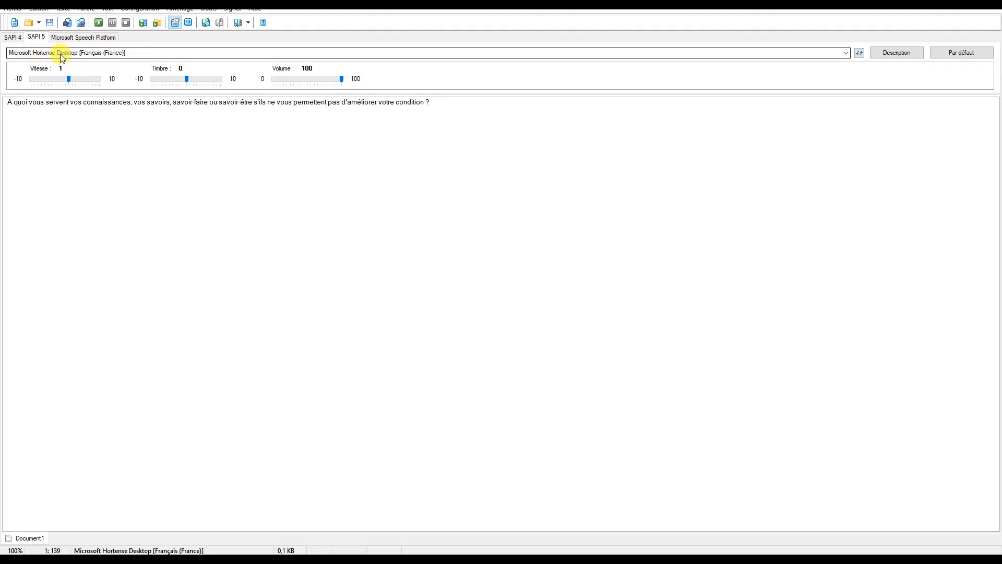
pyautogui.click(98, 22)
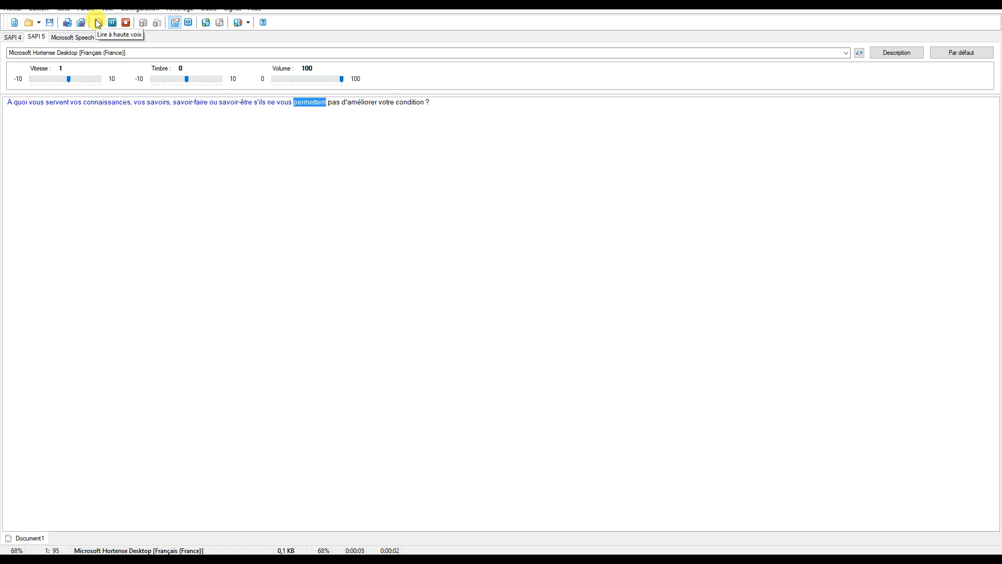
# - Switch the SAPI 5 voice to ScanSoft Virginie_Dri40_16kHz and read the same sentence aloud
pyautogui.click(104, 52)
pyautogui.click(112, 95)
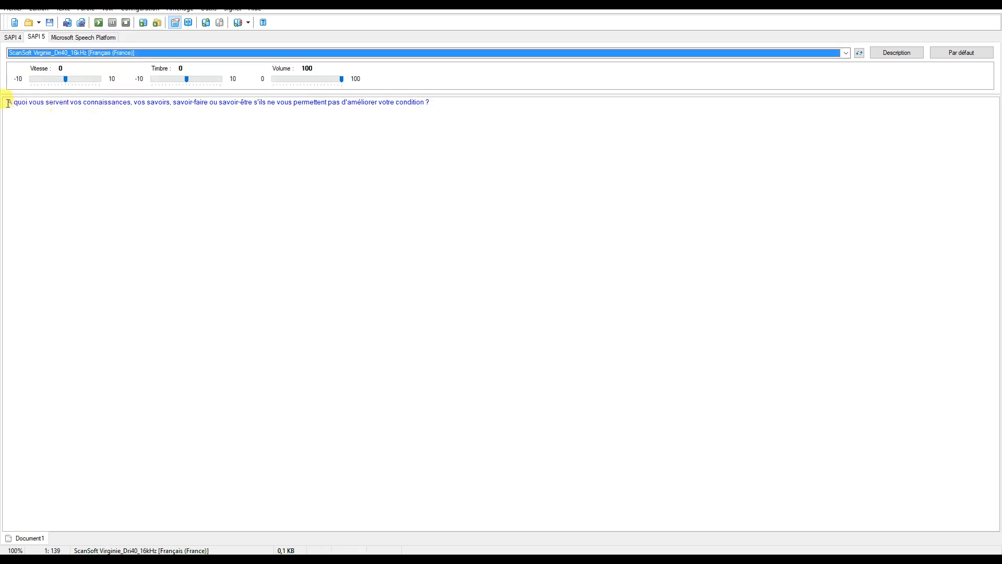
pyautogui.click(98, 23)
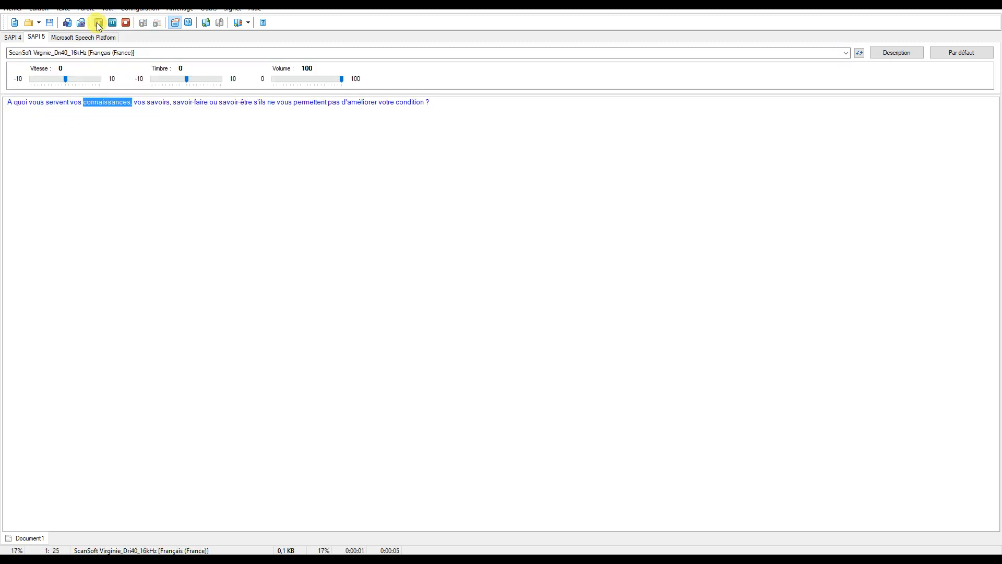